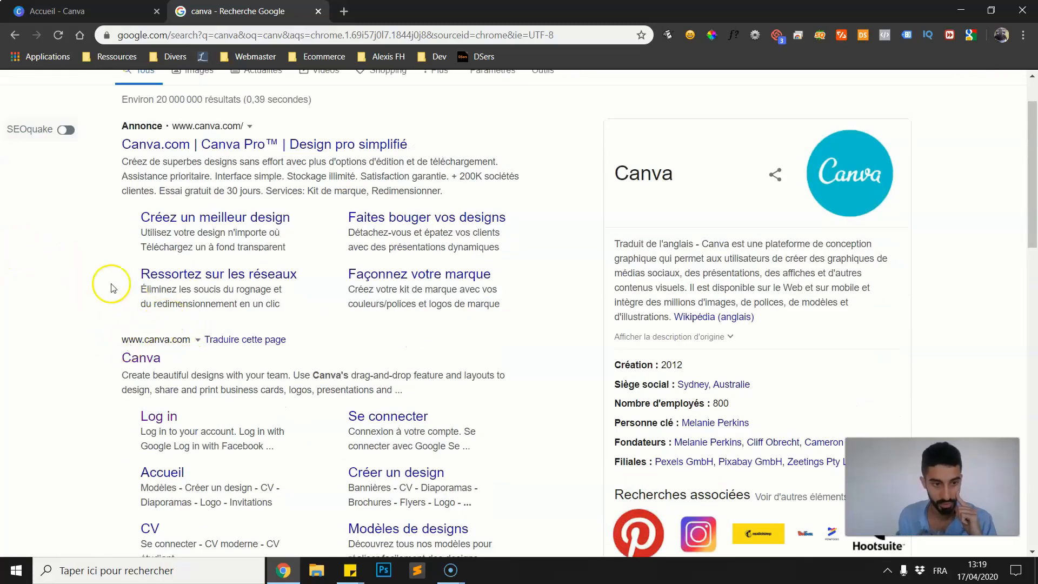
Close the Google search results for canva and return to the Canva home page
scroll(88, 262, "down", 1)
scroll(145, 268, "up", 3)
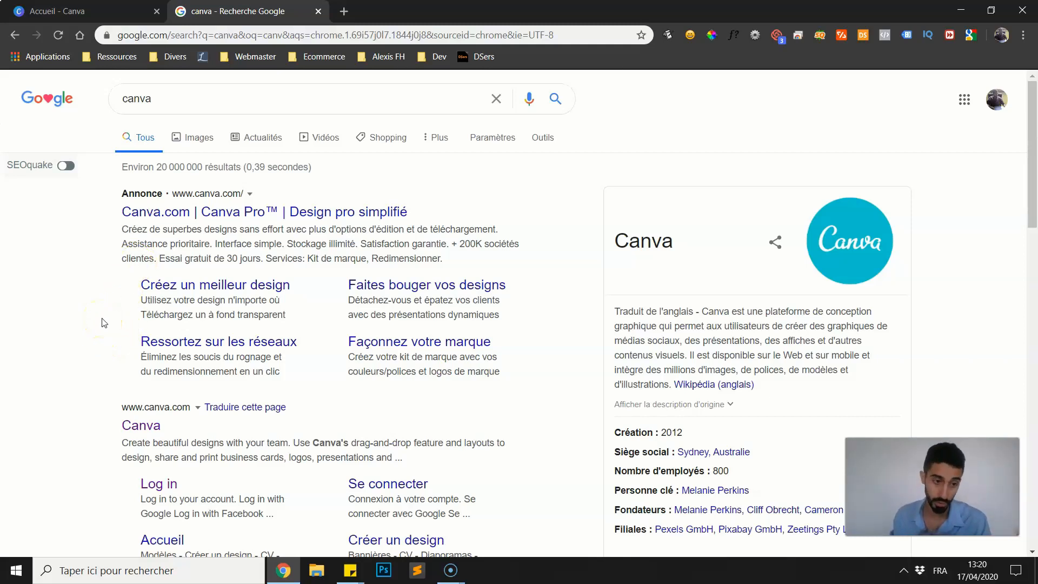
left_click(318, 12)
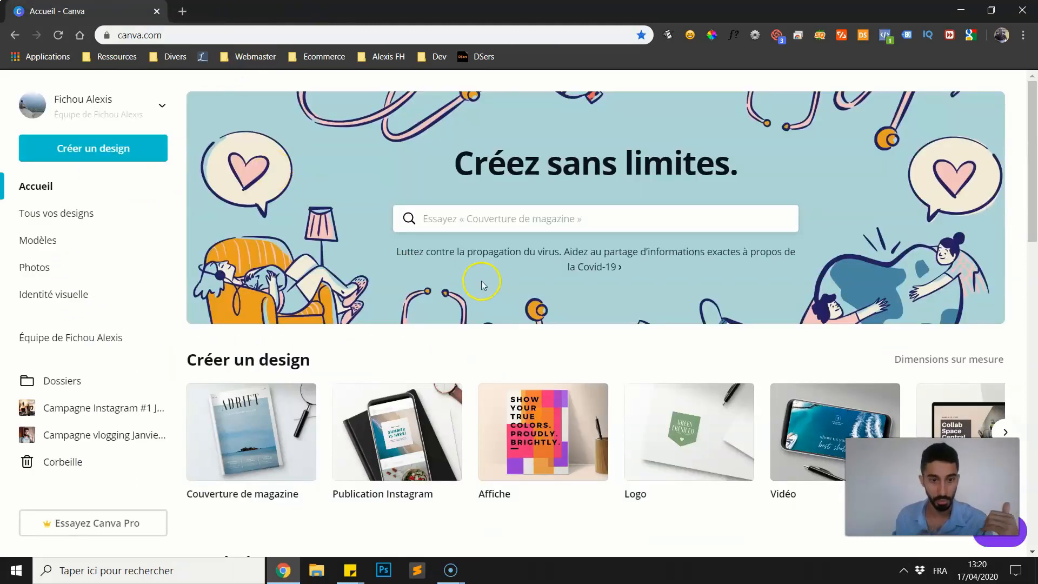
Browse the available design types under "Créer un design" on the home page, from magazine covers through to worksheets and planners
left_click(209, 364)
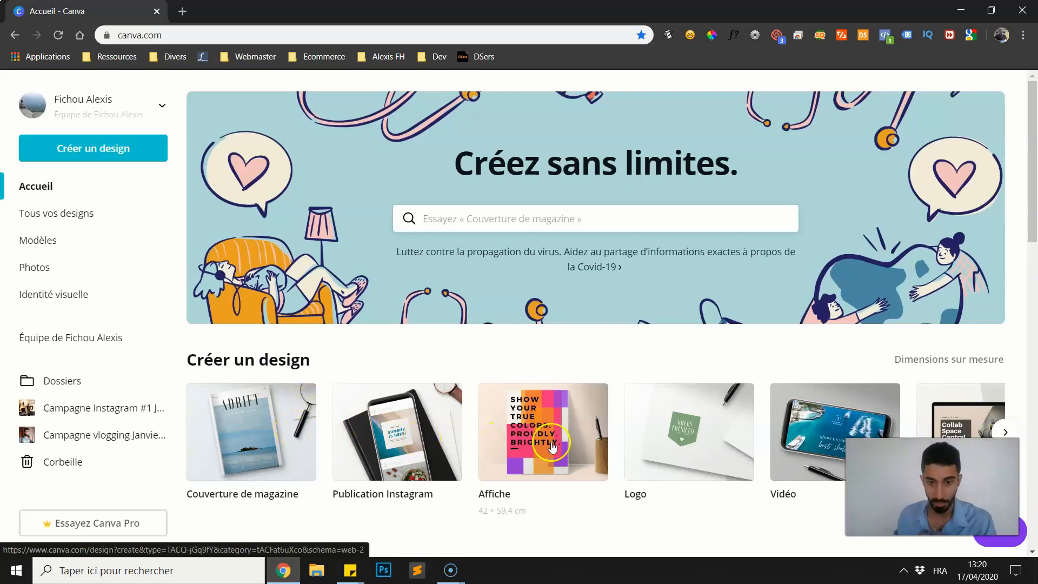
left_click(1004, 433)
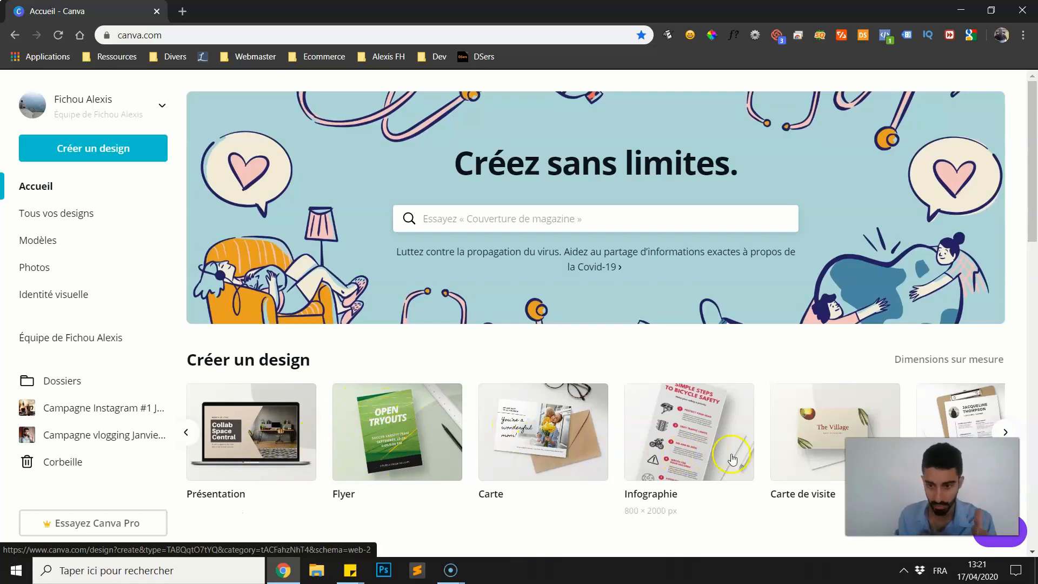
left_click(1005, 431)
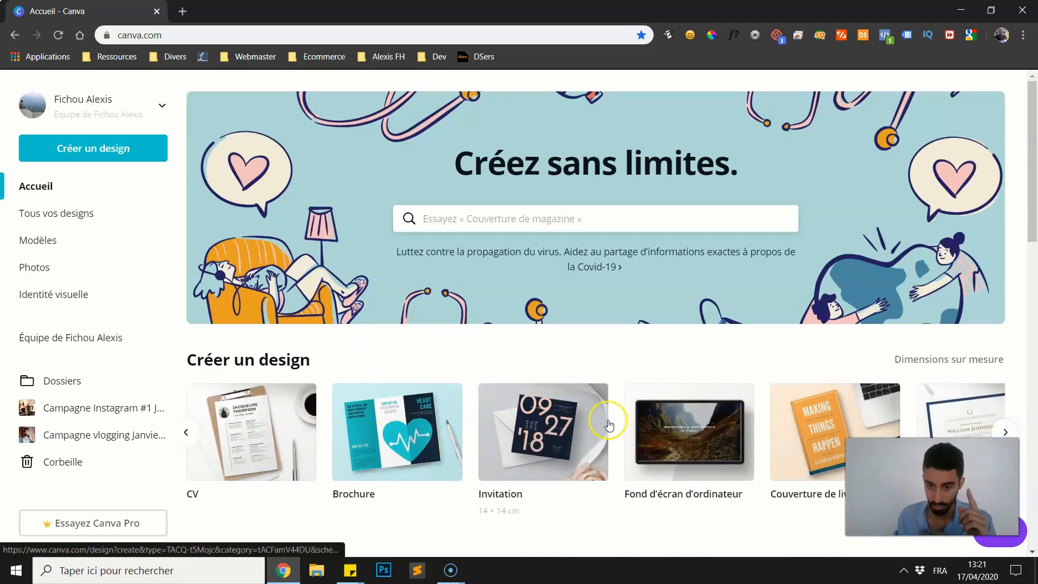
left_click(1005, 432)
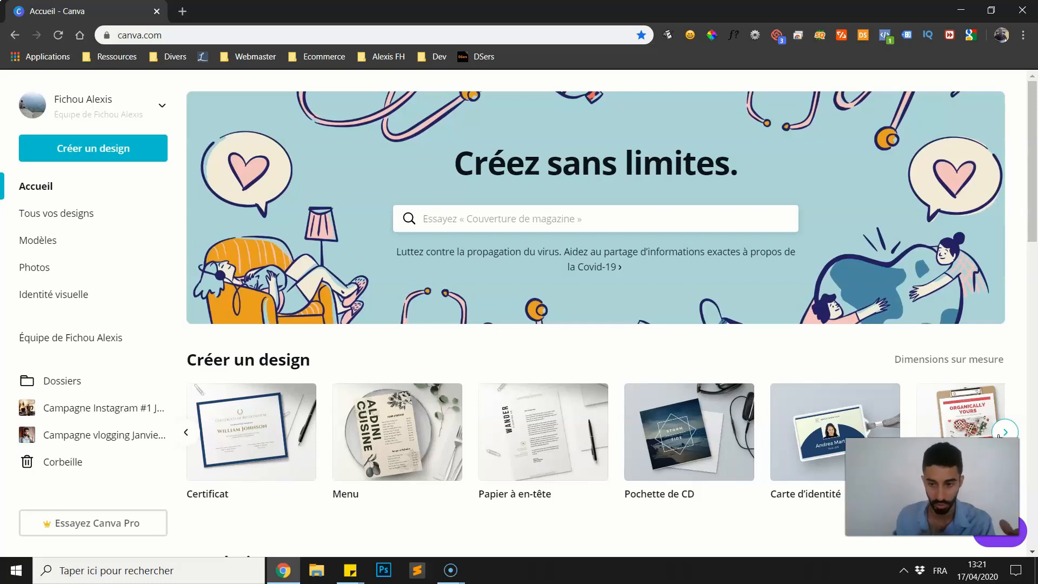
left_click(1005, 431)
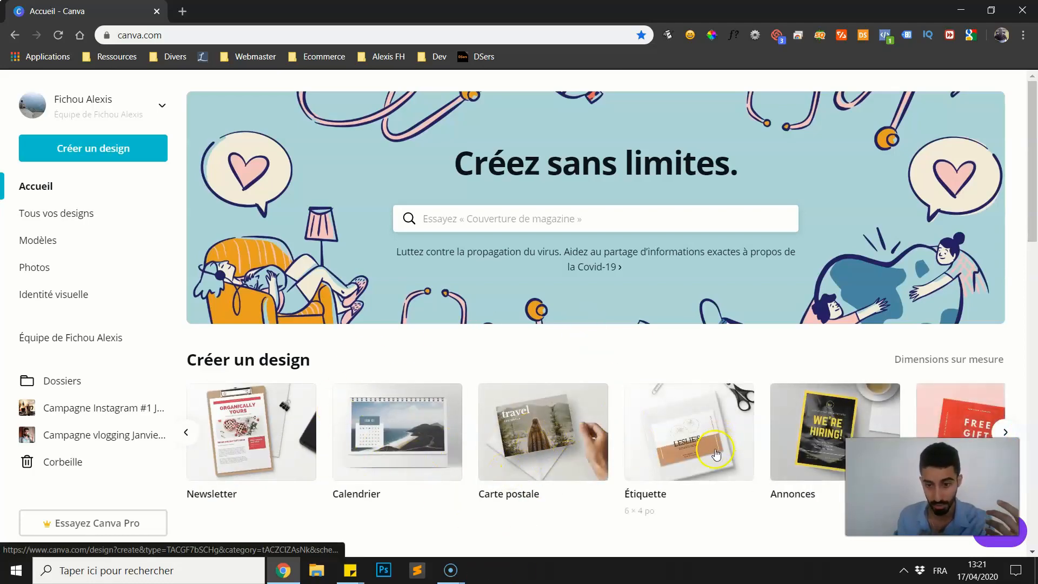
left_click(1006, 431)
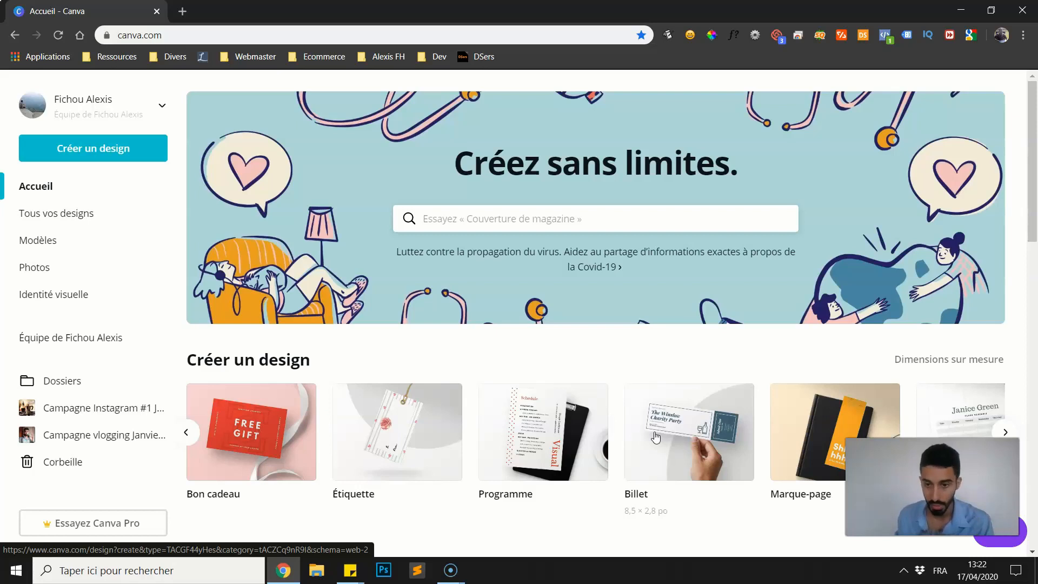
left_click(641, 416)
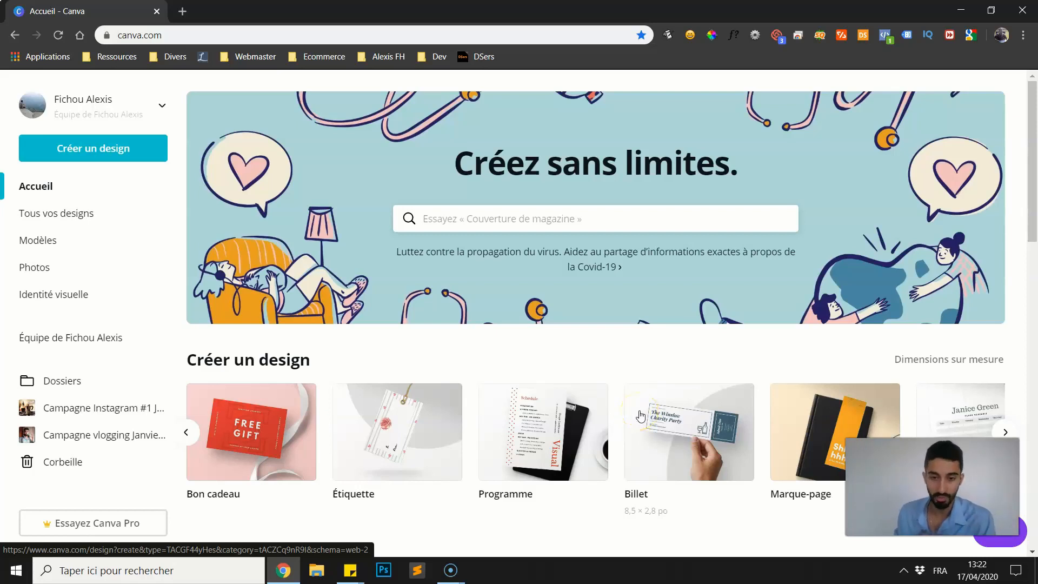
left_click(997, 430)
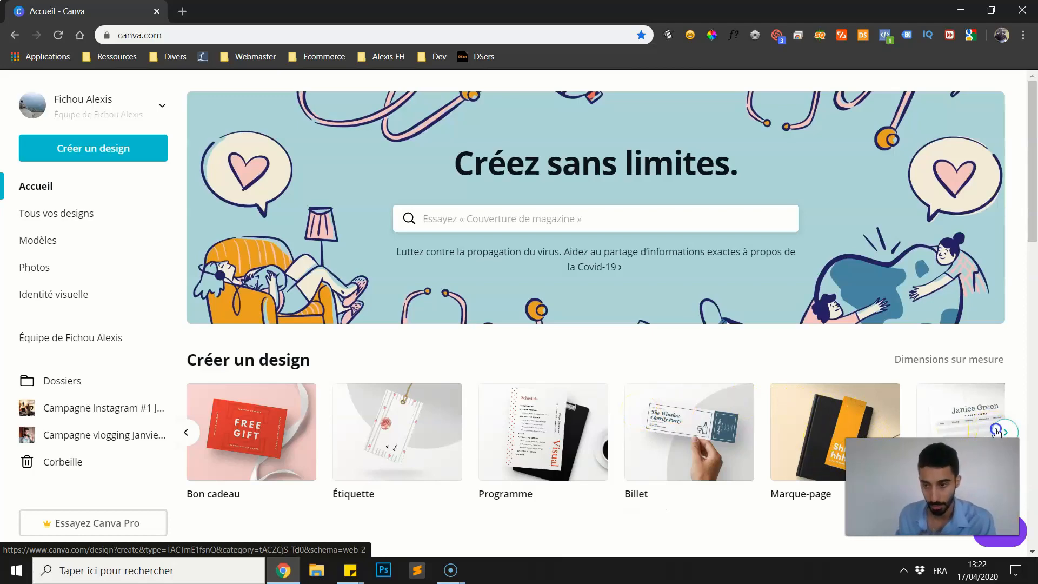
left_click(401, 436)
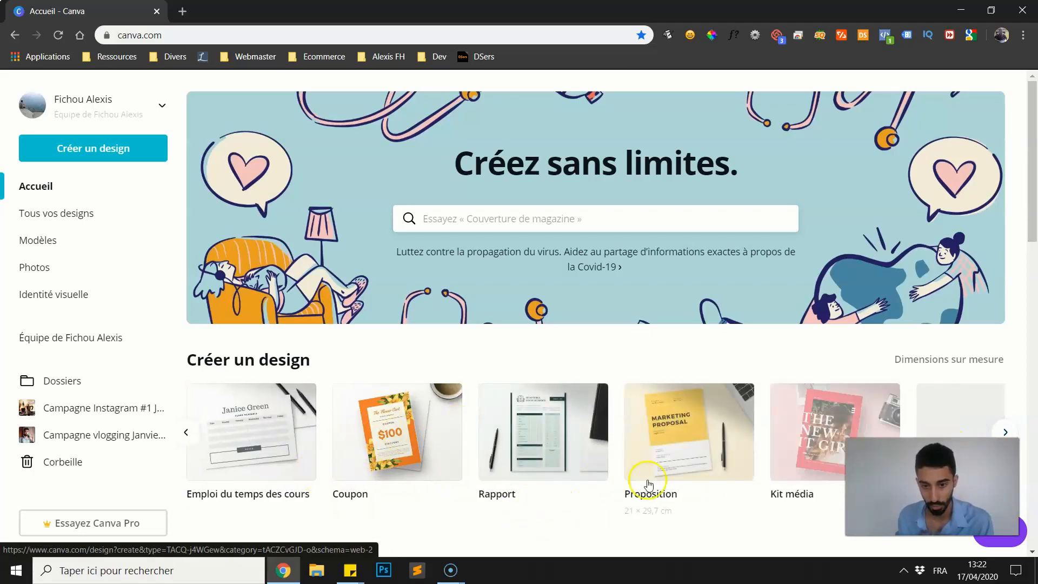
left_click(1006, 432)
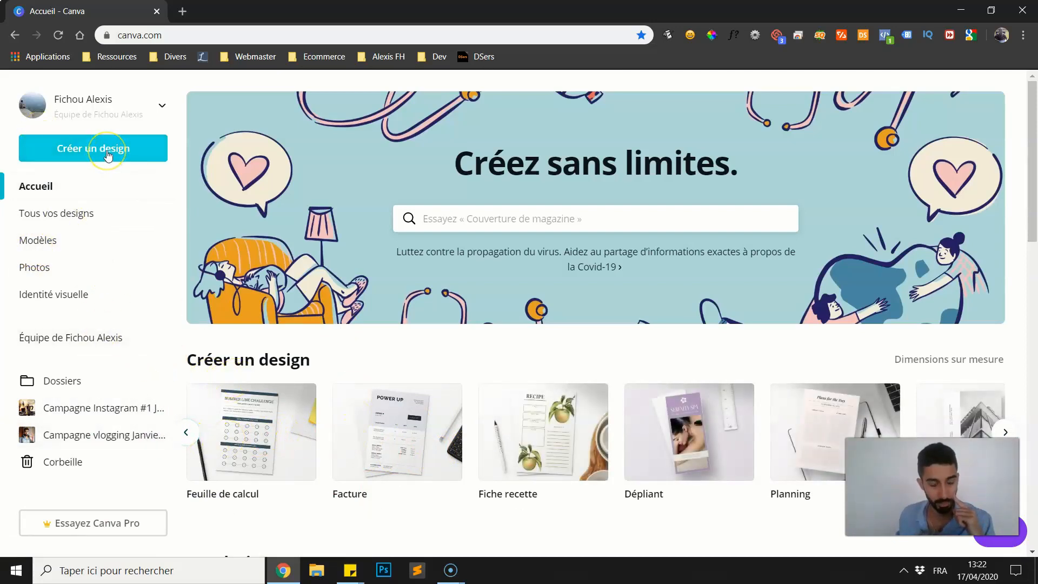
Open the list of formats for creating a new design and look through its suggestions
left_click(90, 153)
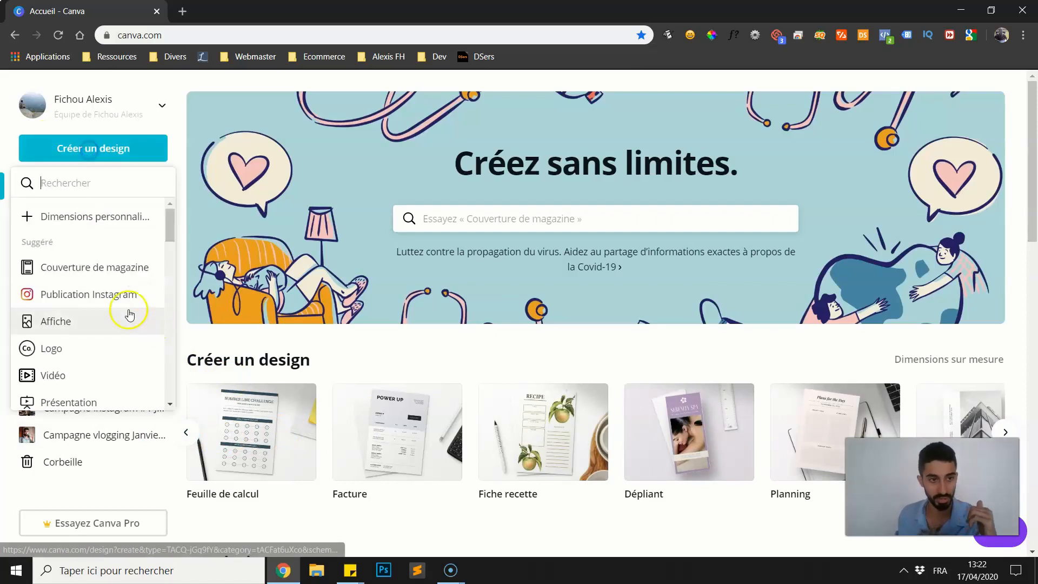
scroll(69, 262, "down", 4)
scroll(59, 265, "up", 4)
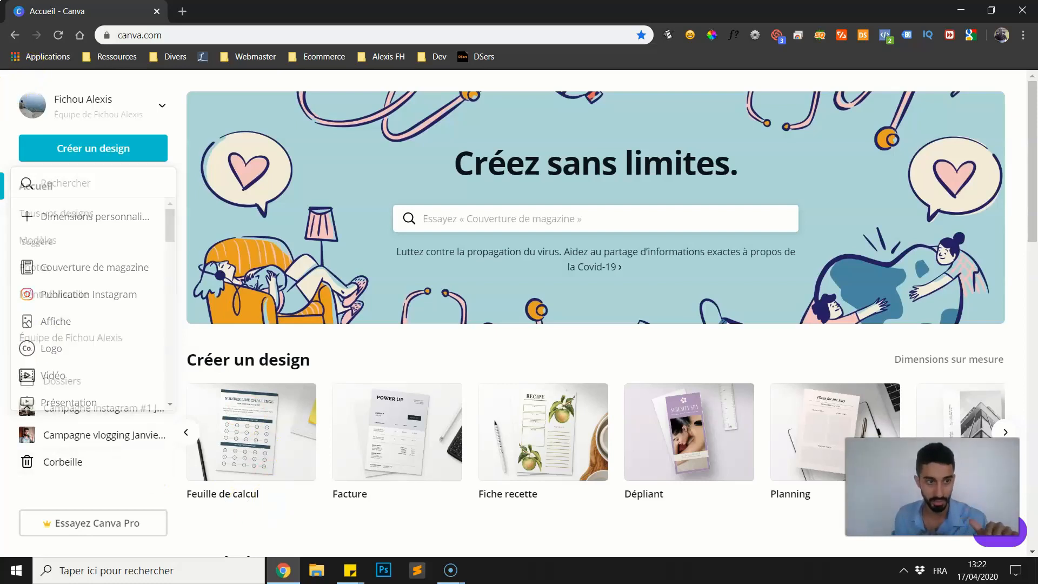
Examine the account options for settings, referring friends, help and signing out, then dismiss them
left_click(162, 106)
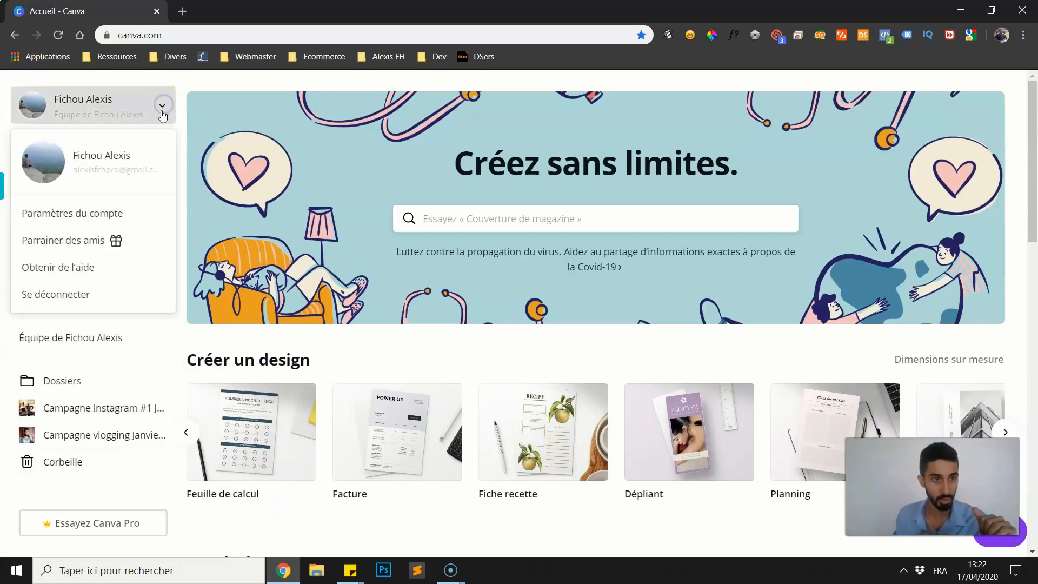
left_click(55, 251)
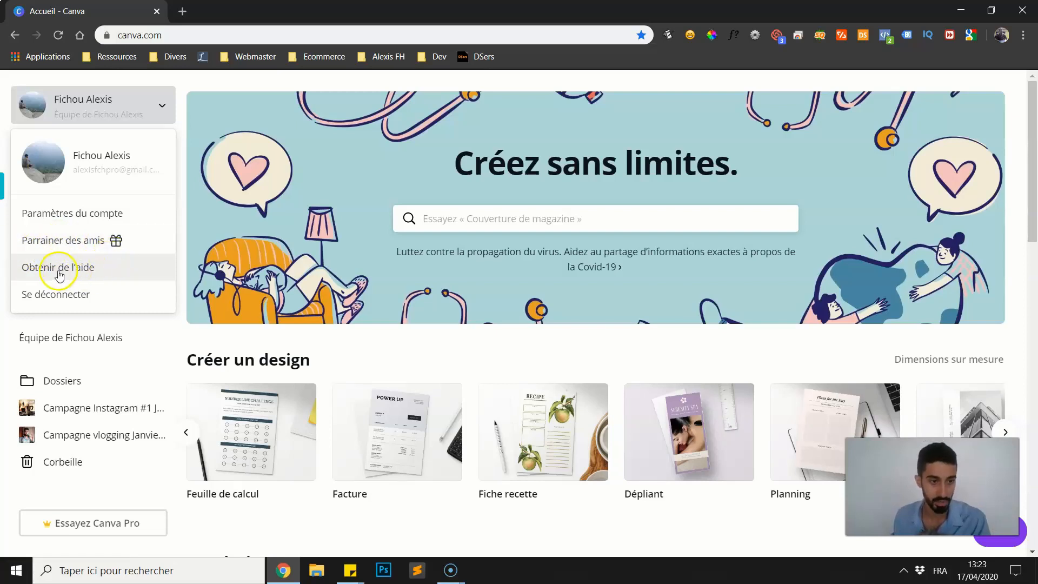
left_click(49, 325)
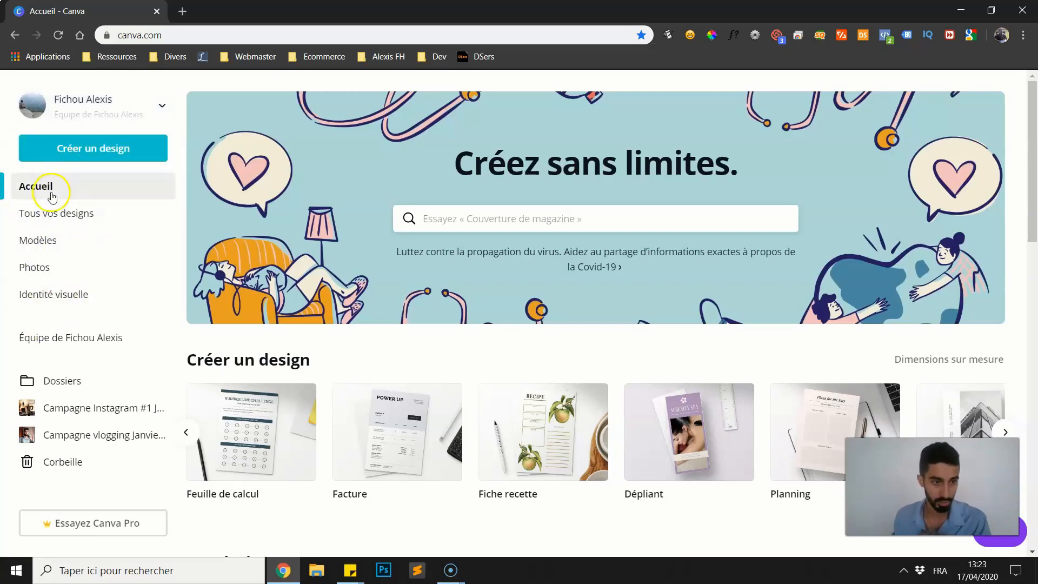
Open the Modèles page and browse its categories and the Facebook and Instagram template examples
left_click(44, 242)
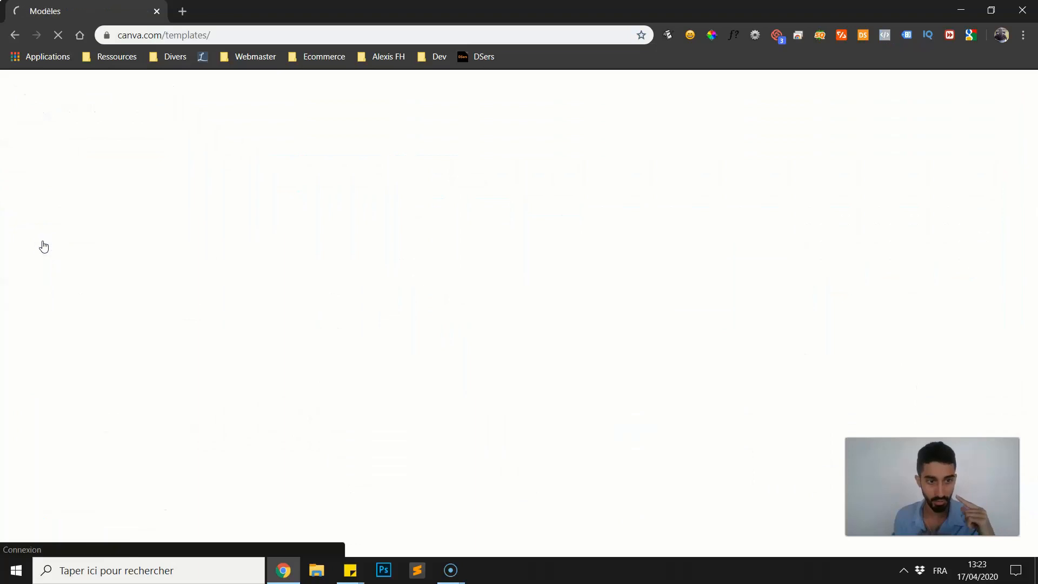
scroll(292, 262, "down", 2)
scroll(282, 264, "up", 2)
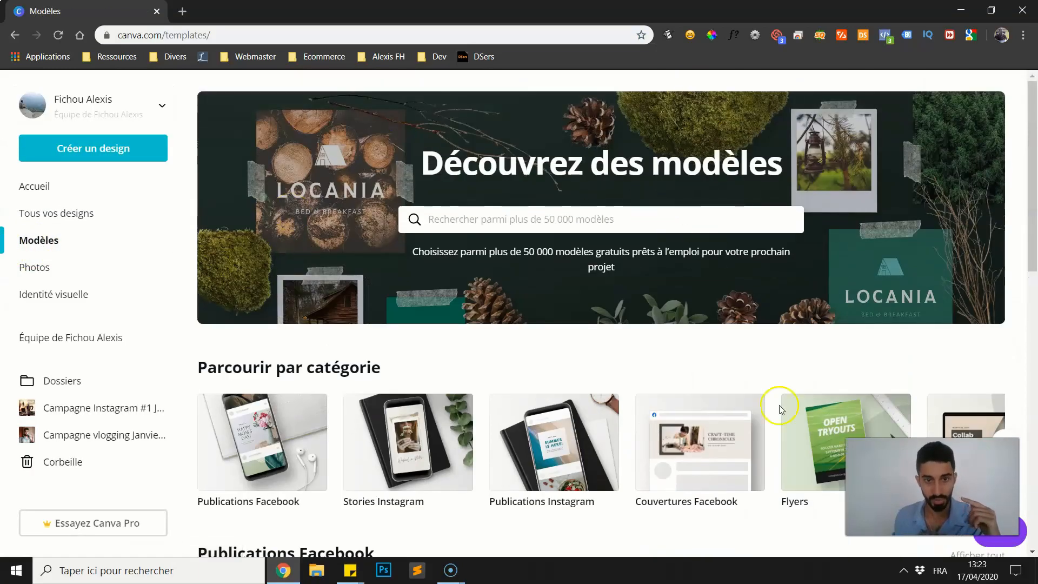
scroll(763, 361, "down", 8)
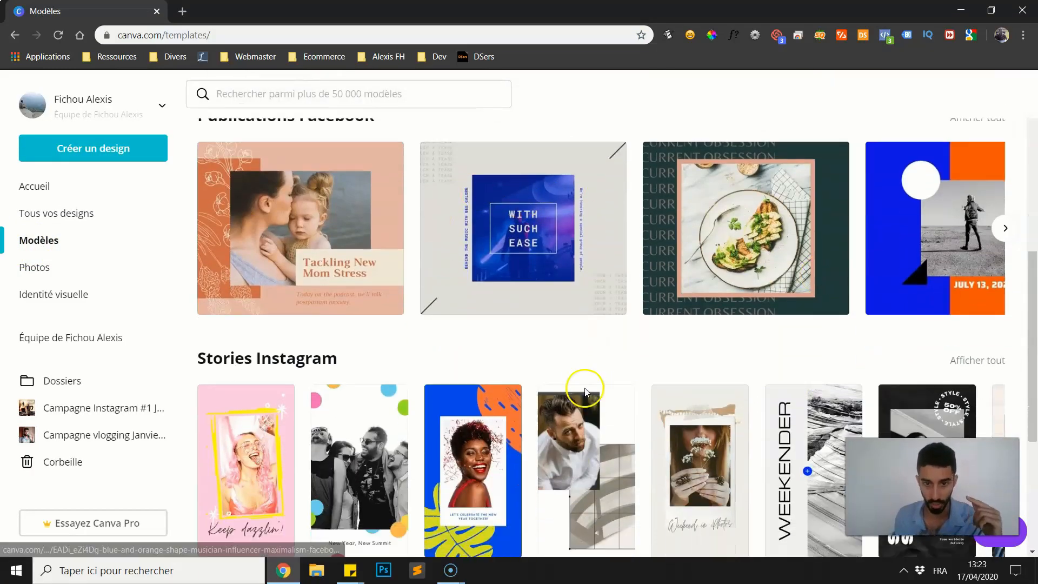
scroll(585, 390, "down", 3)
scroll(730, 411, "down", 3)
mouse_move(539, 347)
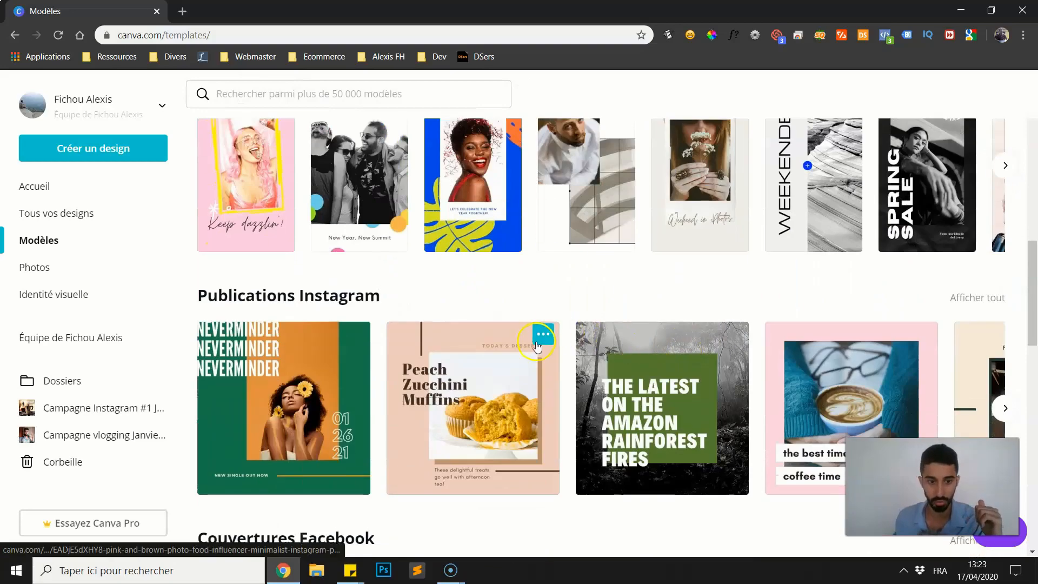
scroll(538, 346, "down", 2)
scroll(460, 270, "up", 10)
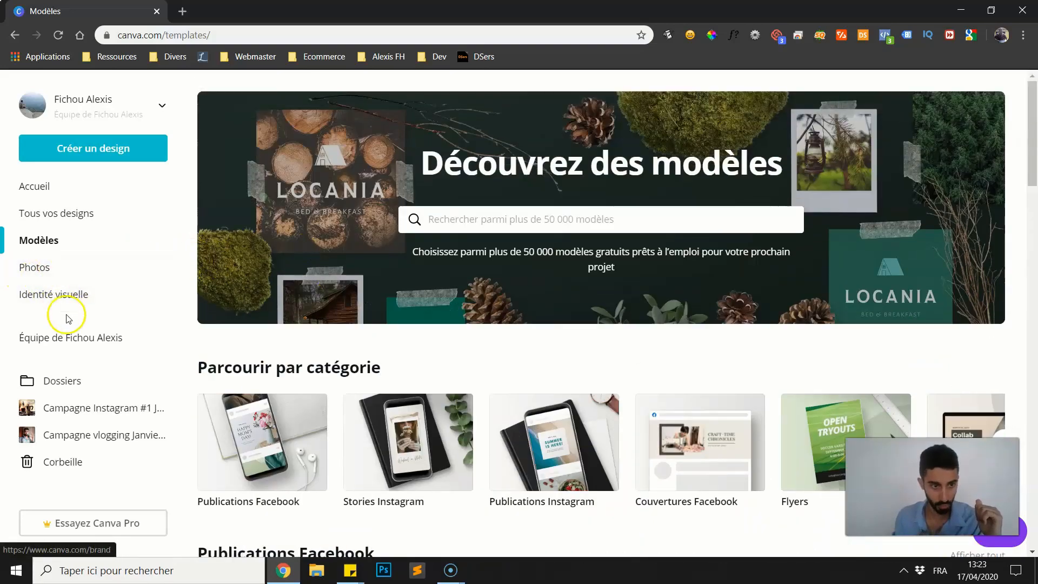
Go to the folder overview and open the folder "Campagne Instagram #1 Janvier 2020"
left_click(74, 382)
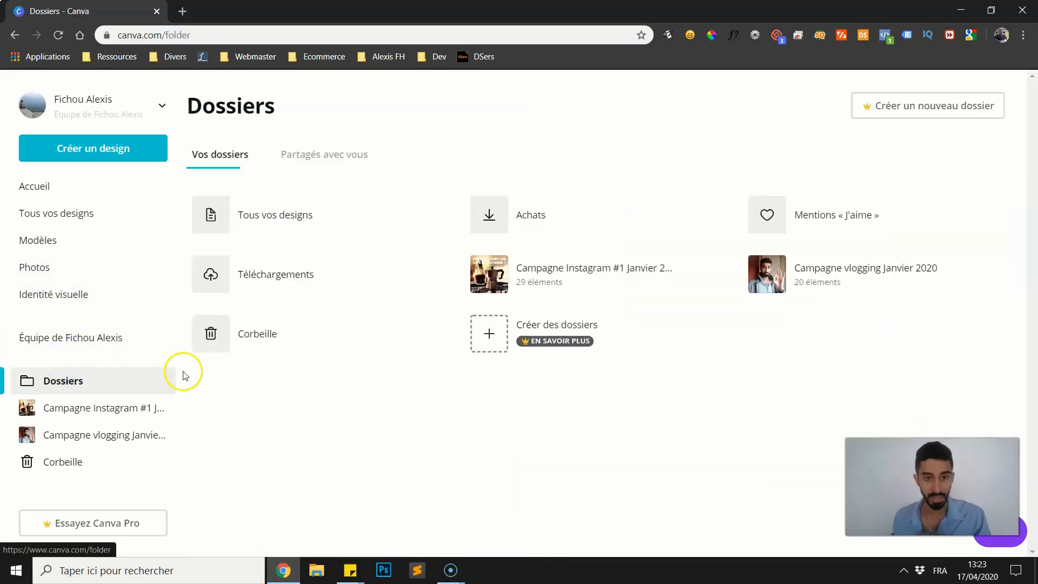
left_click(87, 411)
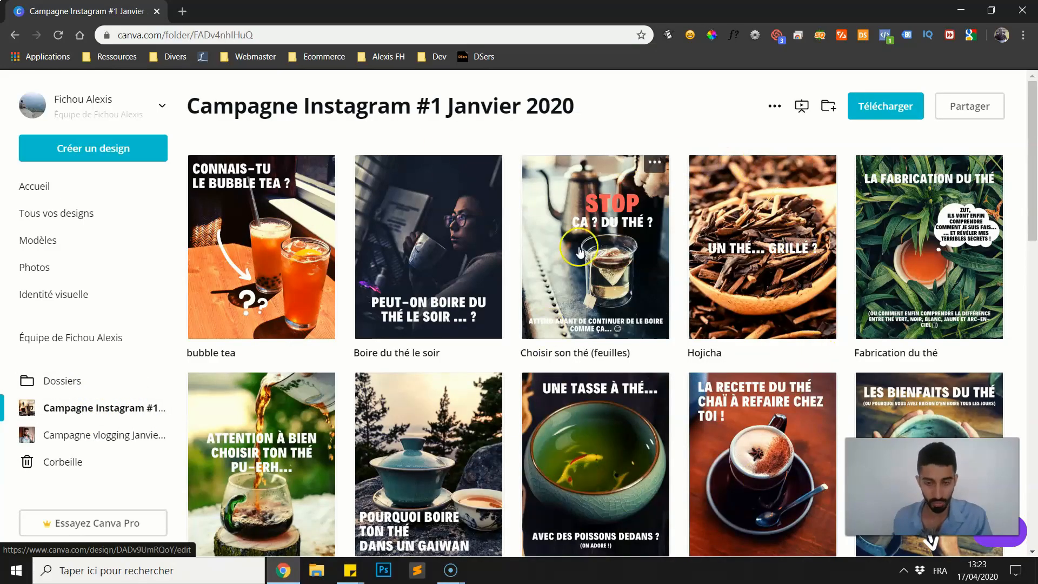
left_click(715, 101)
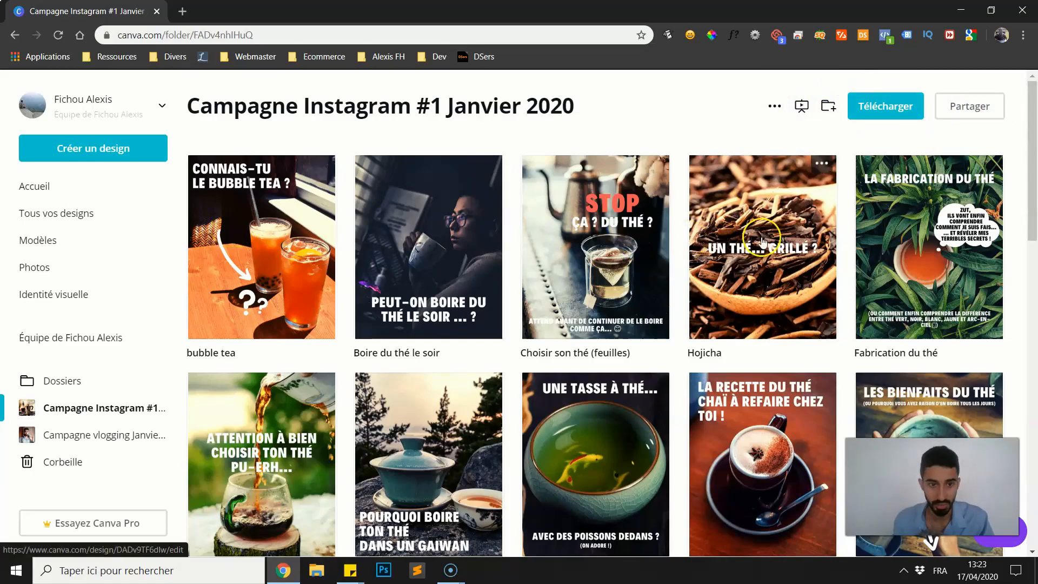
Look through the tea and coffee designs saved in the Instagram campaign folder
scroll(730, 250, "down", 4)
scroll(730, 251, "down", 3)
scroll(227, 178, "up", 6)
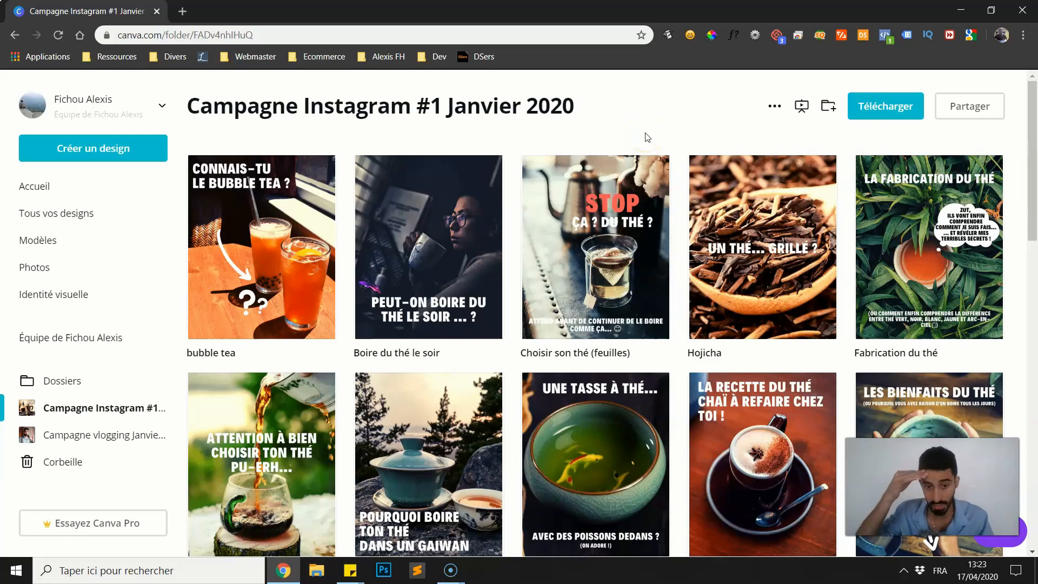
scroll(808, 157, "down", 1)
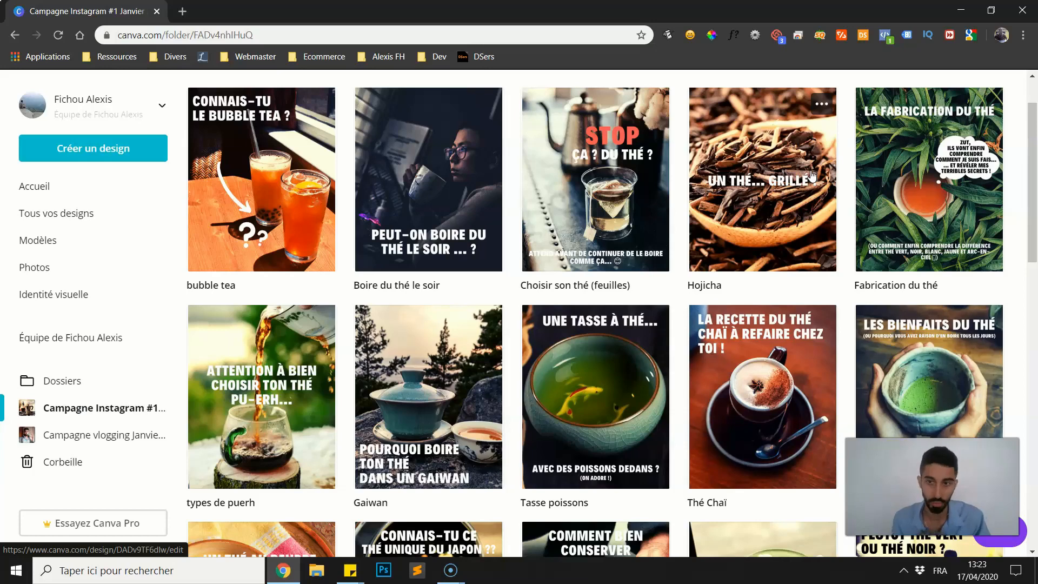
scroll(809, 178, "up", 1)
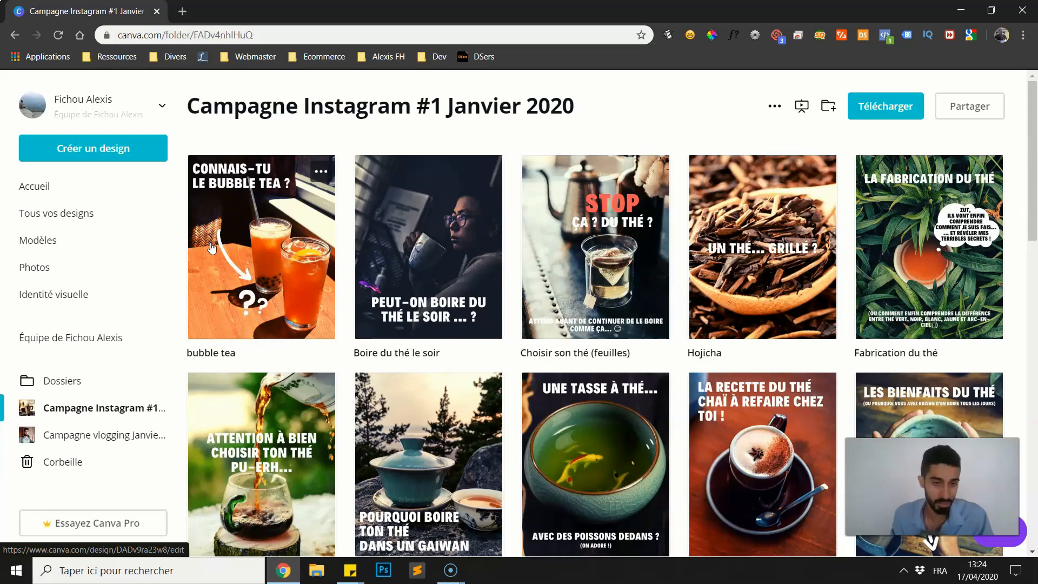
scroll(946, 193, "down", 1)
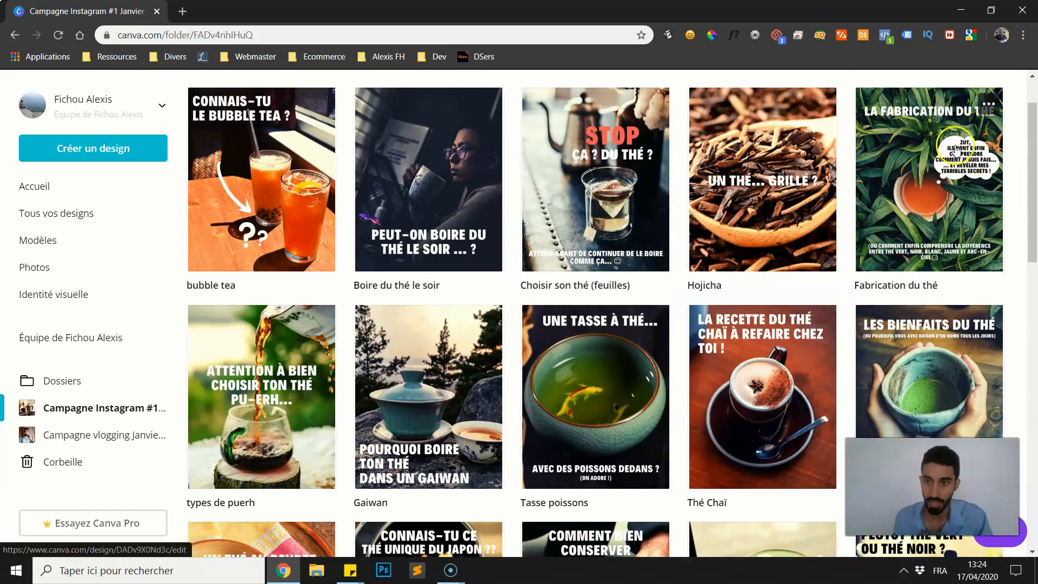
scroll(920, 144, "up", 1)
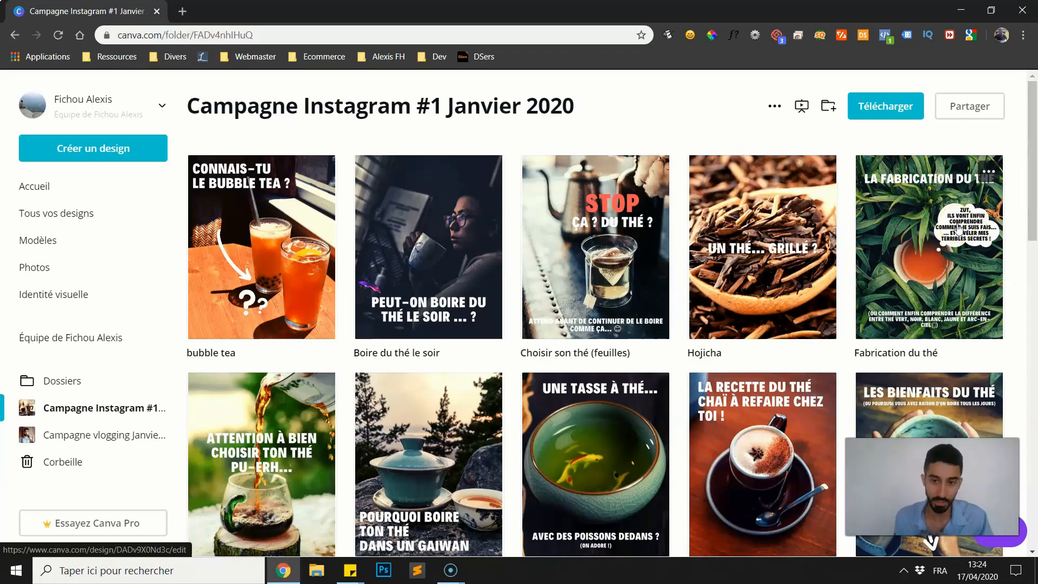
scroll(919, 236, "down", 5)
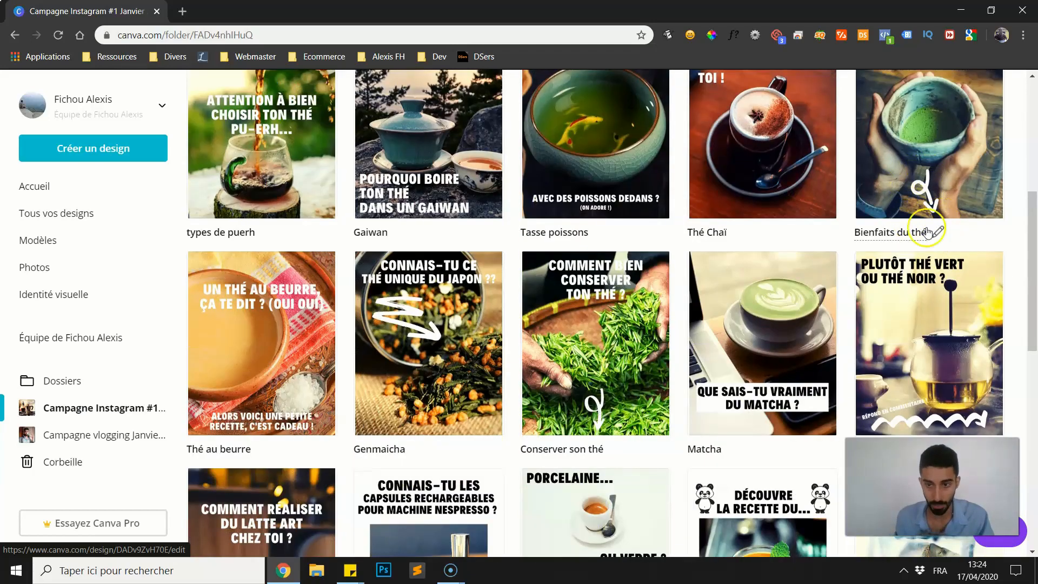
scroll(575, 296, "down", 4)
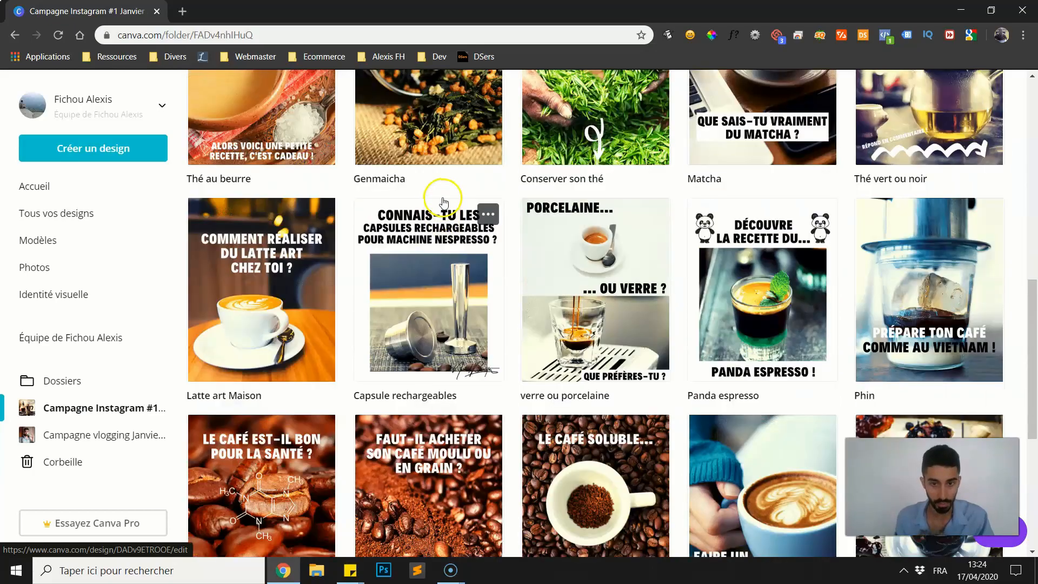
scroll(432, 211, "up", 7)
scroll(399, 192, "up", 3)
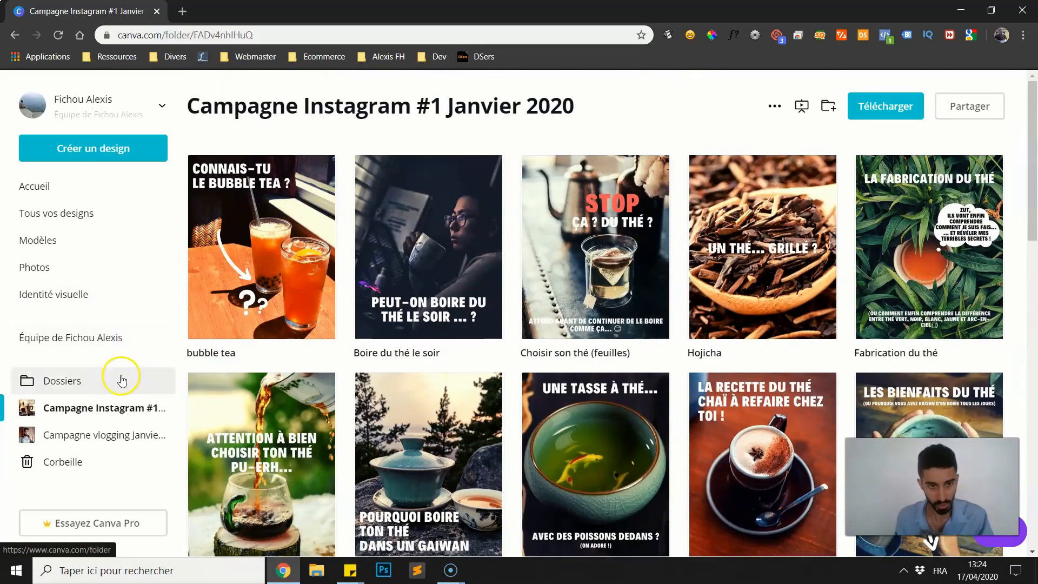
Create a new blank Publication Instagram design from the list of design types
left_click(80, 155)
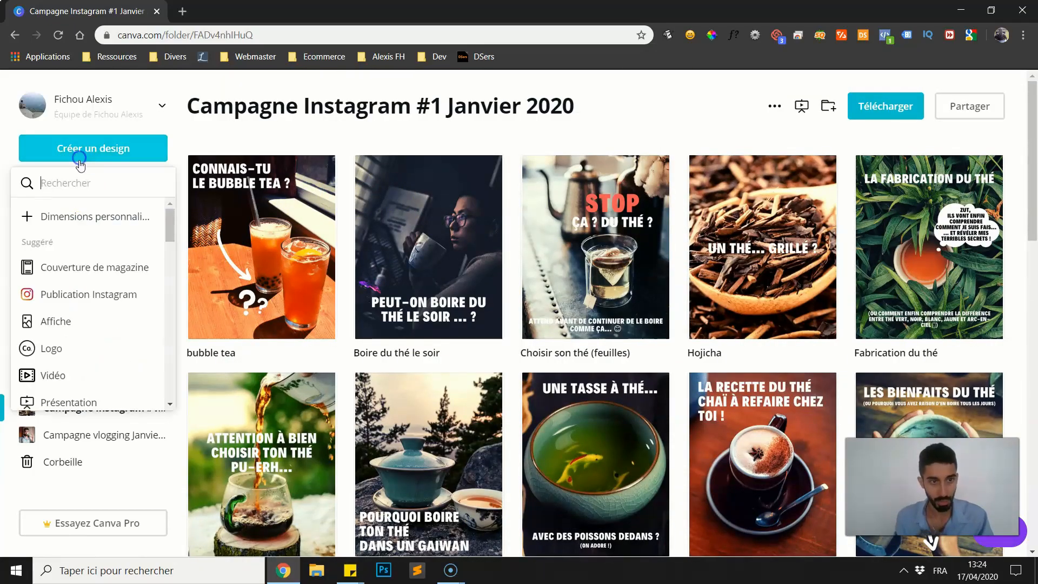
scroll(81, 292, "down", 5)
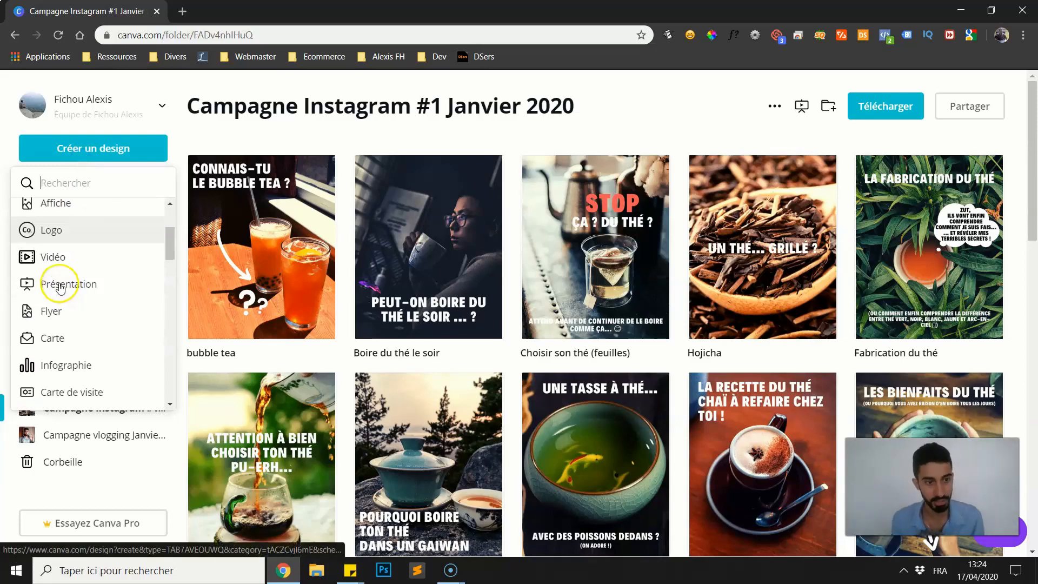
scroll(62, 282, "down", 3)
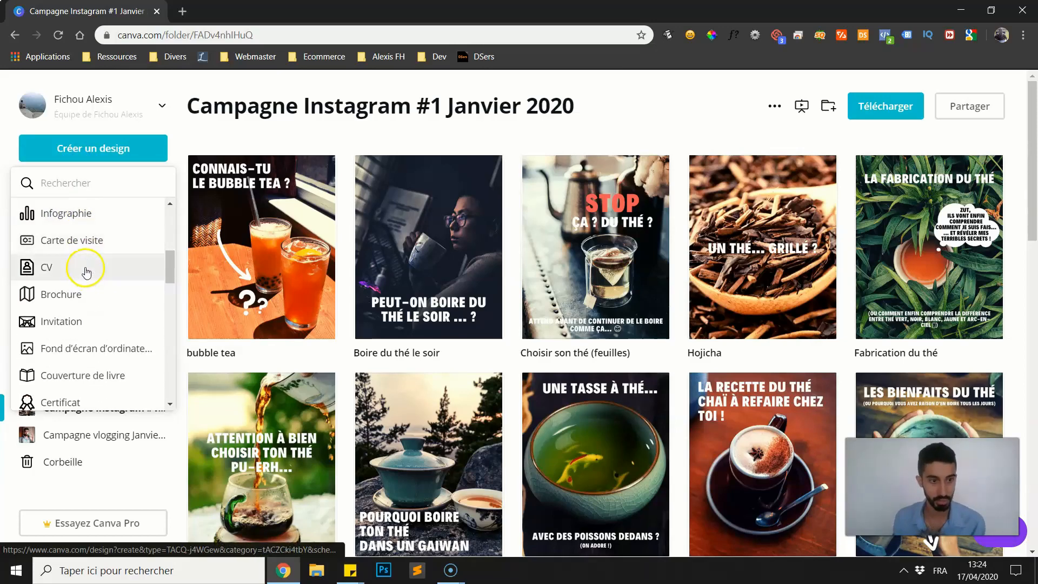
scroll(81, 273, "up", 6)
left_click(78, 288)
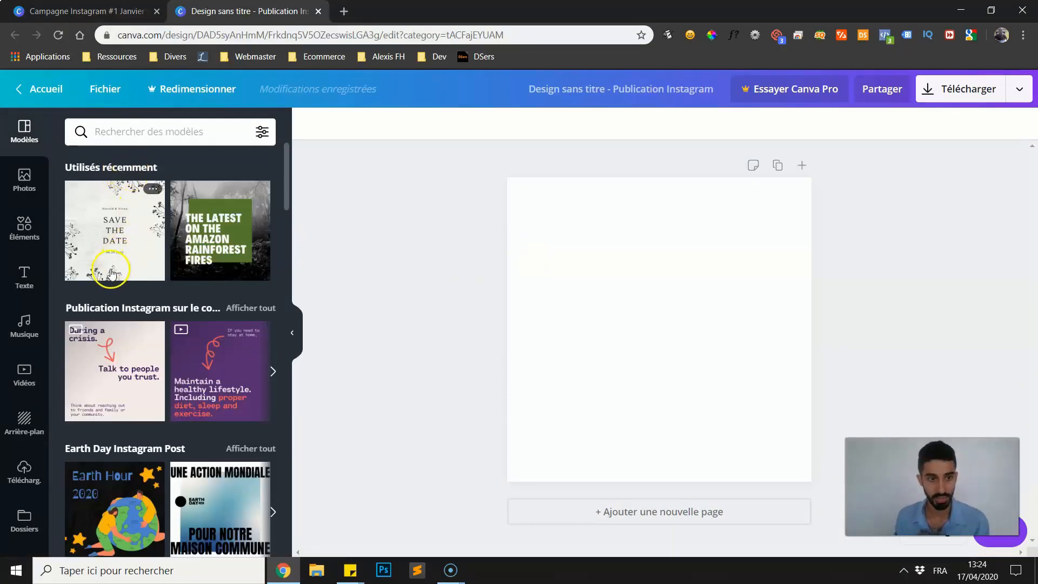
Apply the coral "Get it Girl" Instagram template with hearts to the blank page
scroll(179, 210, "down", 5)
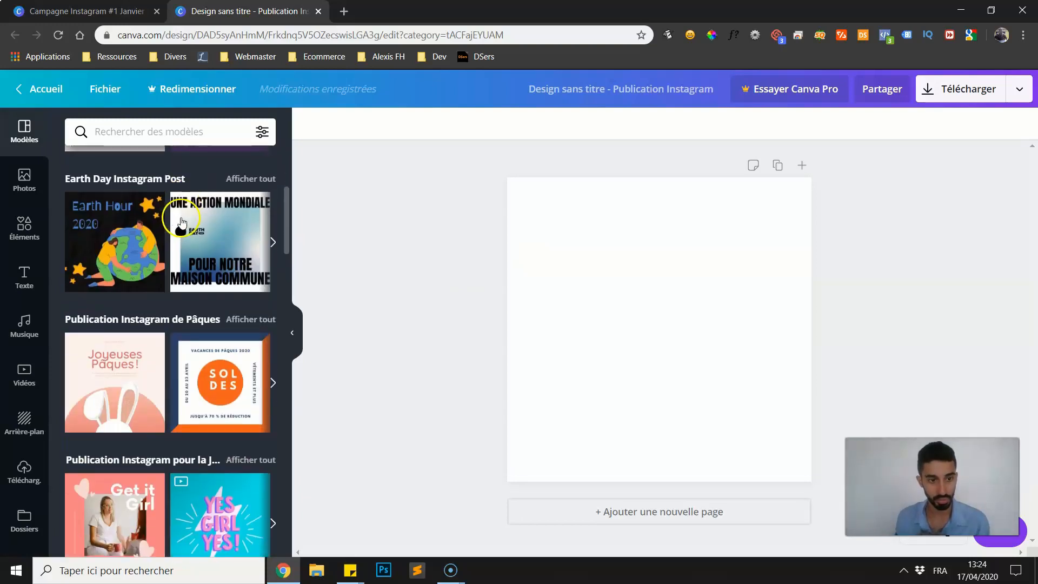
scroll(182, 222, "down", 1)
left_click(149, 379)
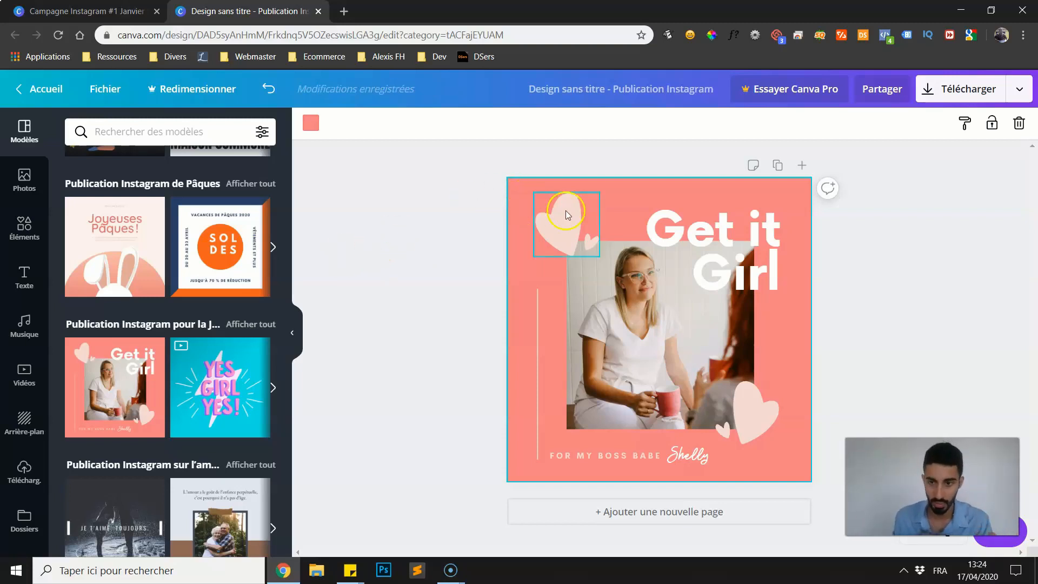
Replace the middle part of the "Get it Girl" headline with "bfb" so that it reads "Gebfbrl"
left_click(671, 225)
double_click(671, 226)
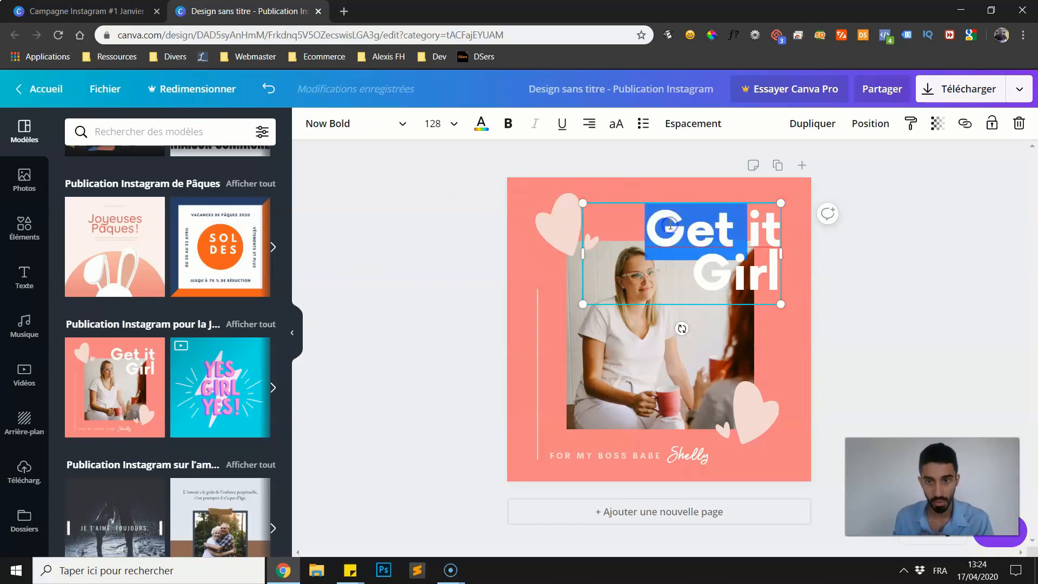
left_click_drag(703, 223, 739, 262)
type("bfb")
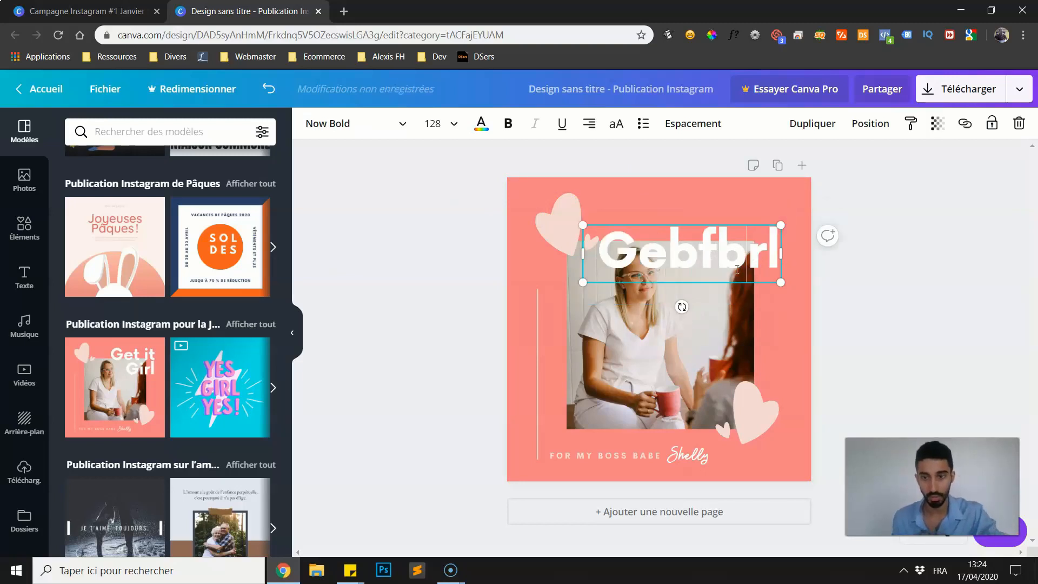
Look through the fonts available for the headline
left_click(387, 123)
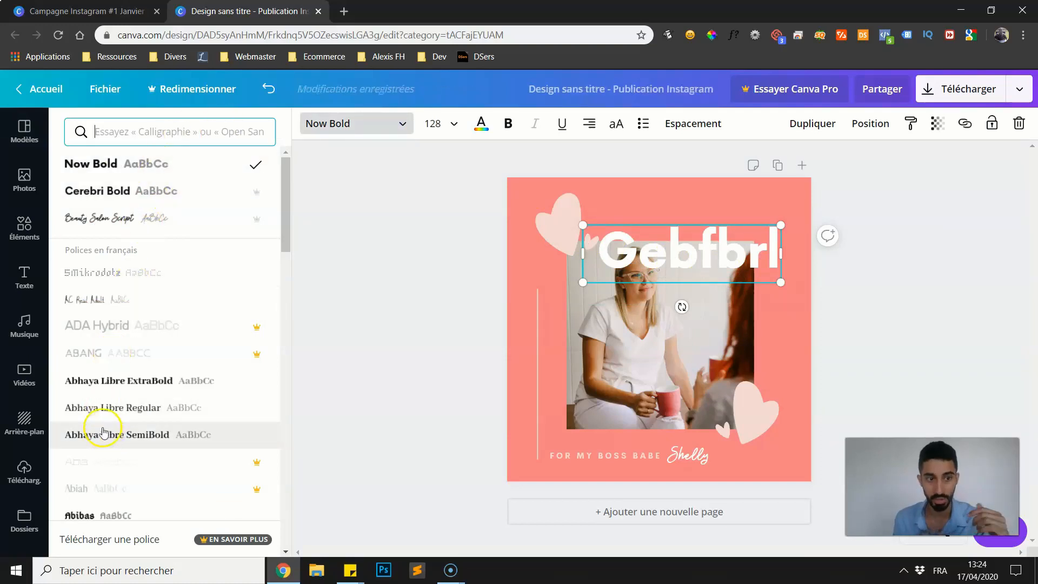
scroll(69, 301, "down", 3)
scroll(283, 194, "up", 3)
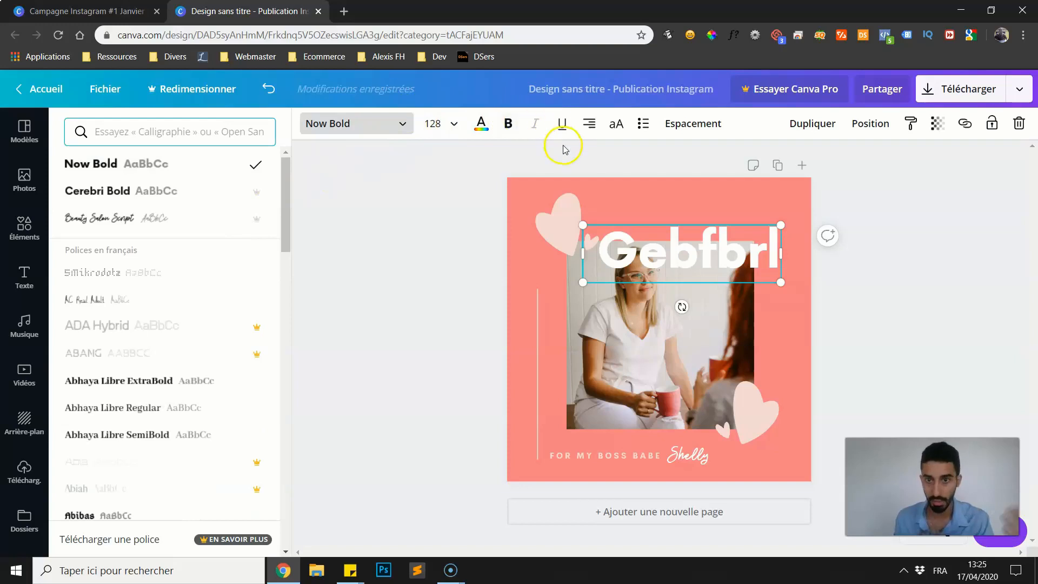
Duplicate the "Gebfbrl" headline and place the copy in the page's upper-left corner, over the heart
left_click(588, 125)
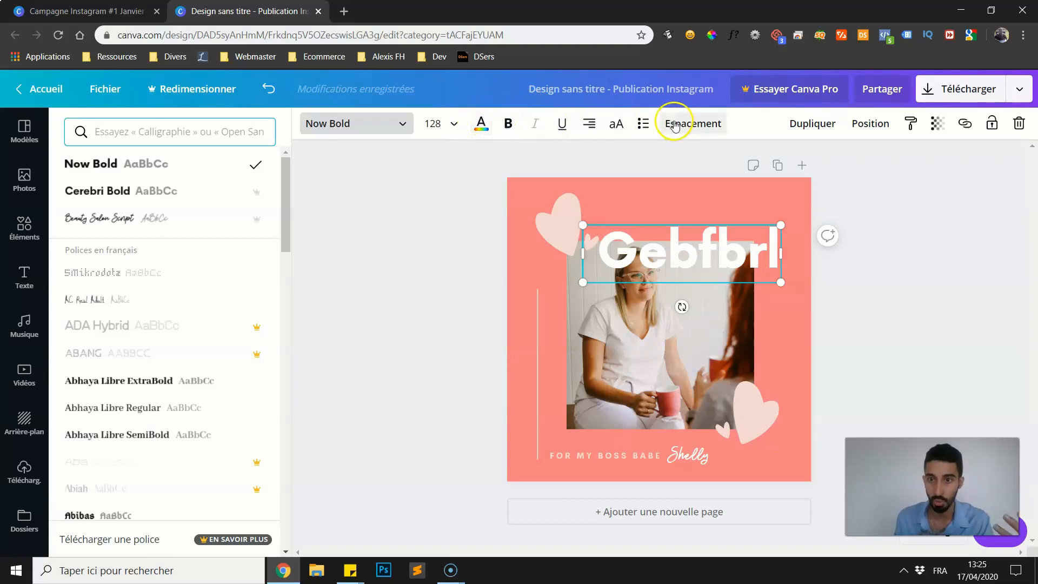
left_click(811, 126)
left_click_drag(751, 244, 654, 199)
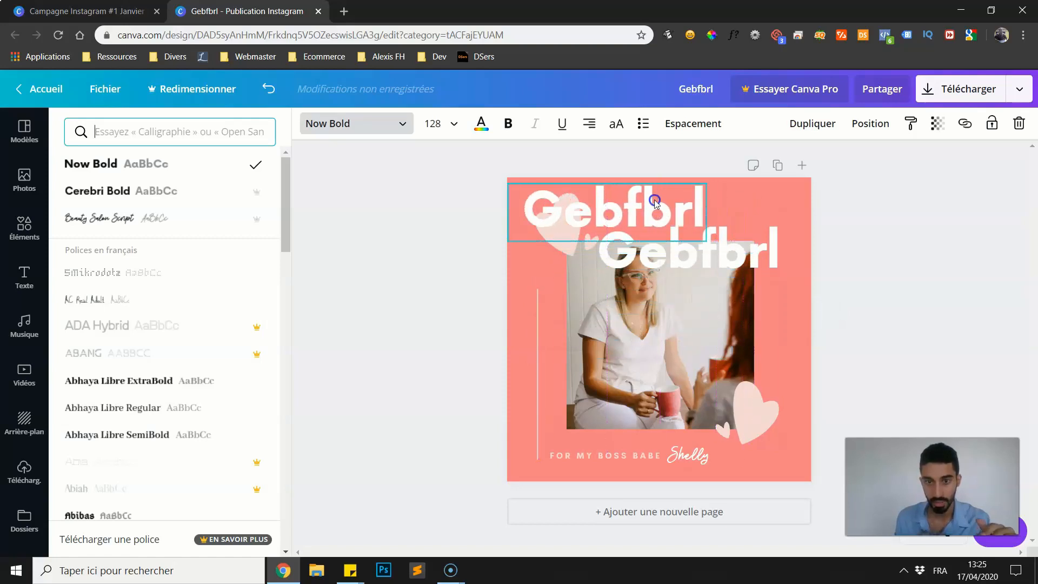
Bring the upper-left heart forward in front of the headline copy and shift it slightly up to the page edge
left_click(574, 249)
mouse_move(572, 249)
left_mouse_down()
mouse_move(568, 260)
mouse_move(590, 246)
mouse_move(552, 225)
mouse_move(567, 248)
left_mouse_up()
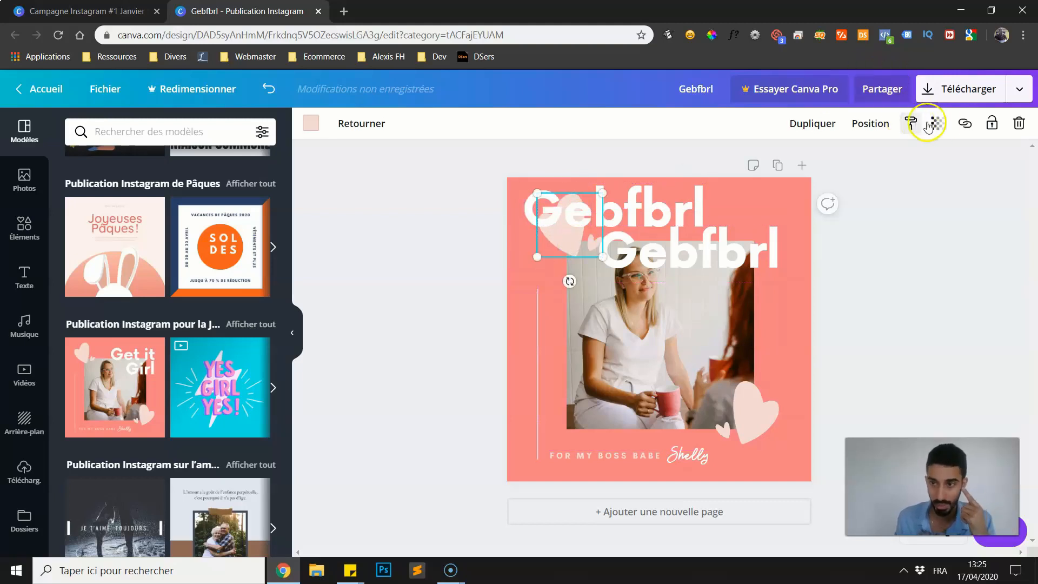
left_click(870, 123)
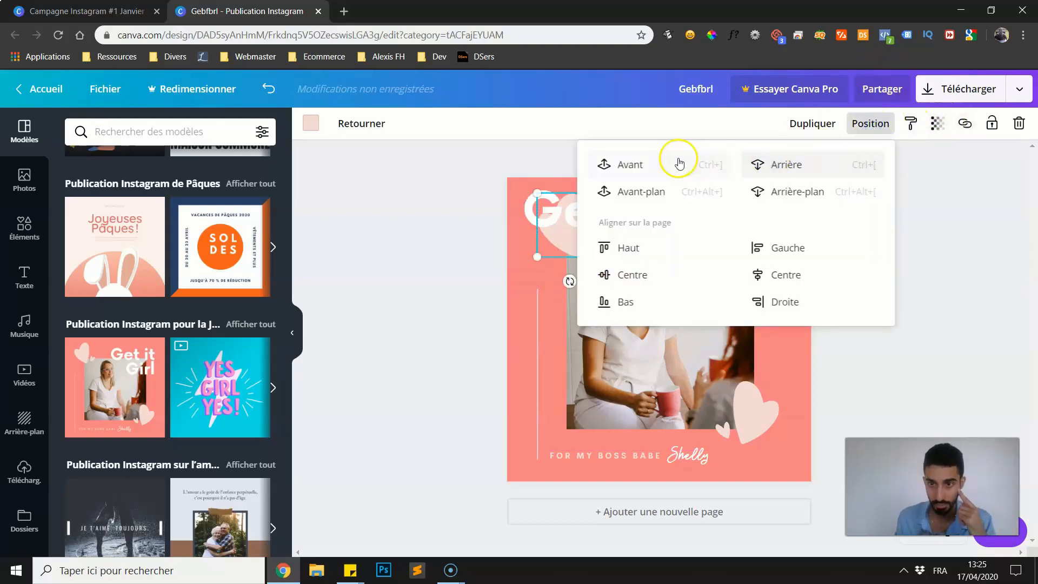
left_click(671, 161)
left_click(475, 269)
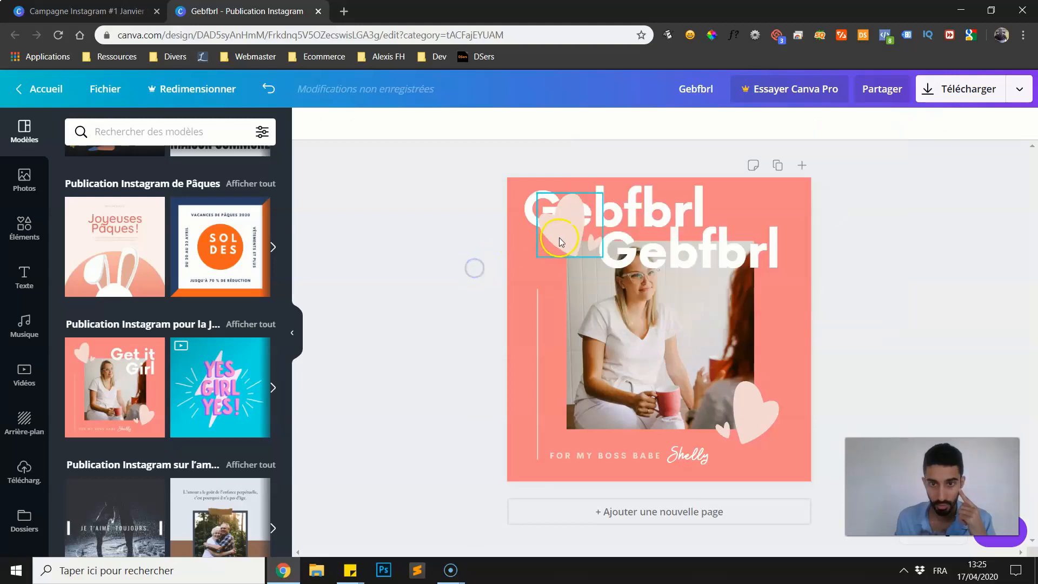
left_click_drag(566, 241, 557, 225)
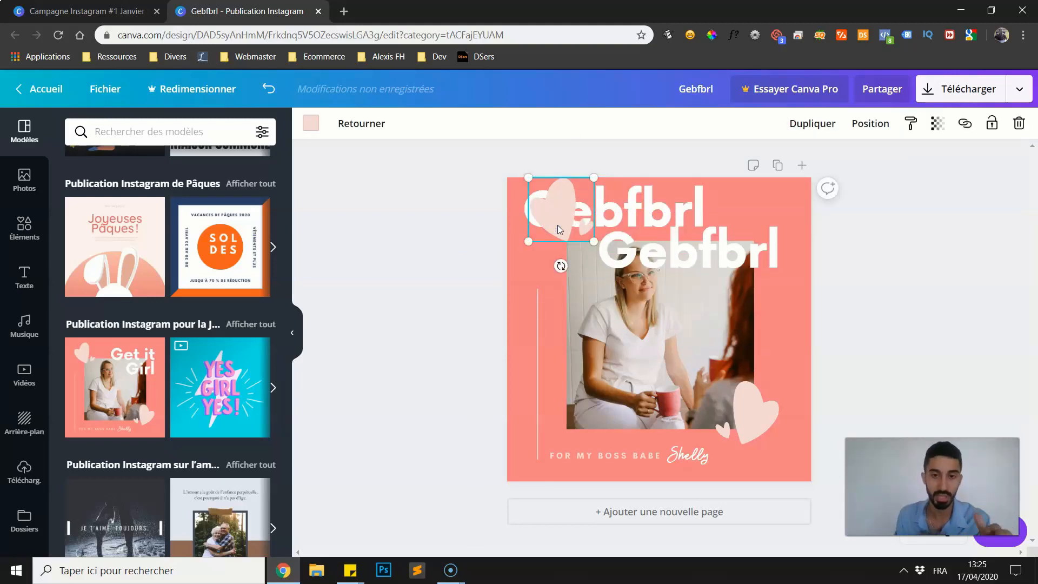
Rearrange the upper-left heart, both headlines and the woman's photo on the page, tilting the lower headline clockwise
left_click_drag(557, 225, 590, 241)
left_click_drag(661, 220, 690, 214)
left_click_drag(719, 262, 729, 273)
left_click_drag(594, 294, 601, 268)
left_click_drag(687, 270, 694, 311)
mouse_move(619, 345)
left_mouse_down()
mouse_move(601, 339)
mouse_move(611, 342)
left_mouse_up()
mouse_move(714, 254)
left_mouse_down()
mouse_move(774, 249)
mouse_move(696, 263)
mouse_move(704, 243)
left_mouse_up()
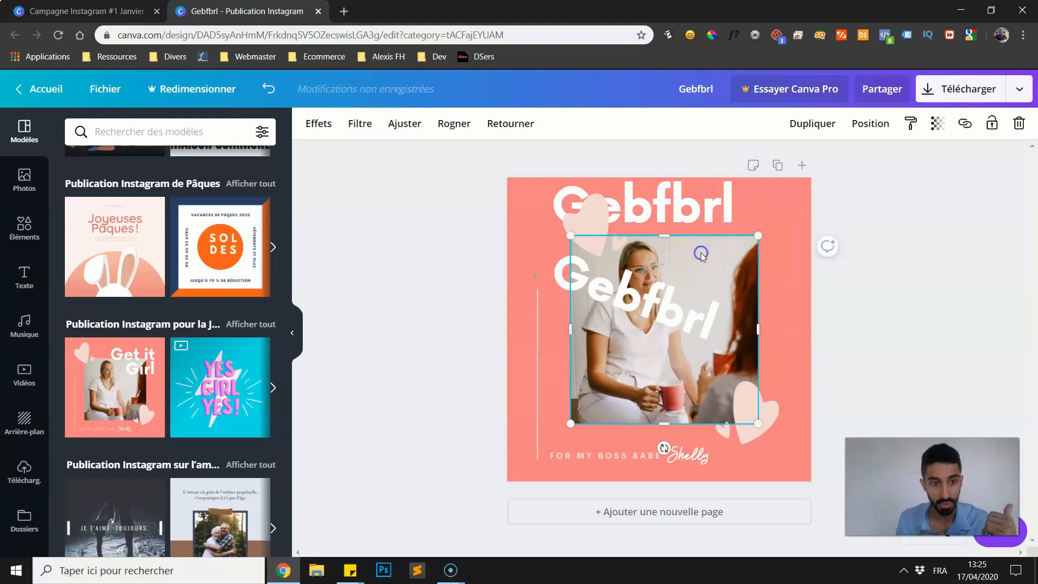
double_click(701, 255)
left_click(371, 269)
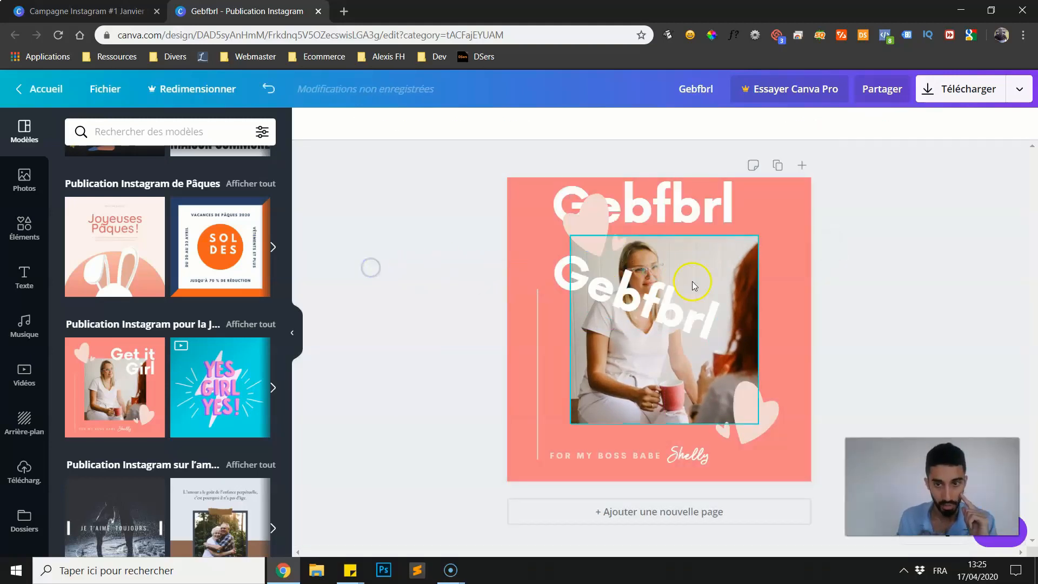
left_click(724, 269)
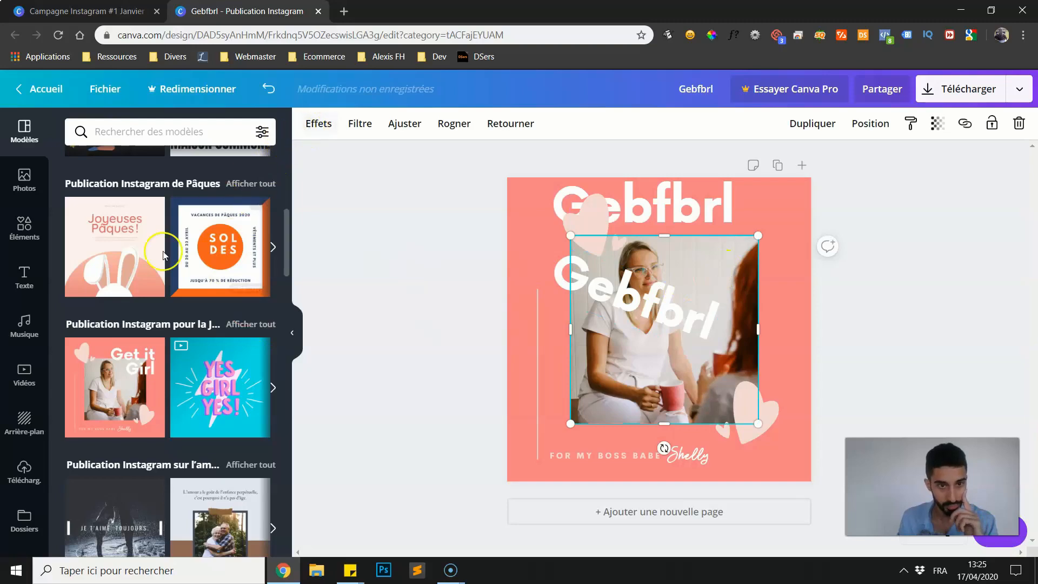
Add the uploaded portrait of the man in the blue shirt and size it to cover the template's photo, centred horizontally
scroll(238, 200, "down", 8)
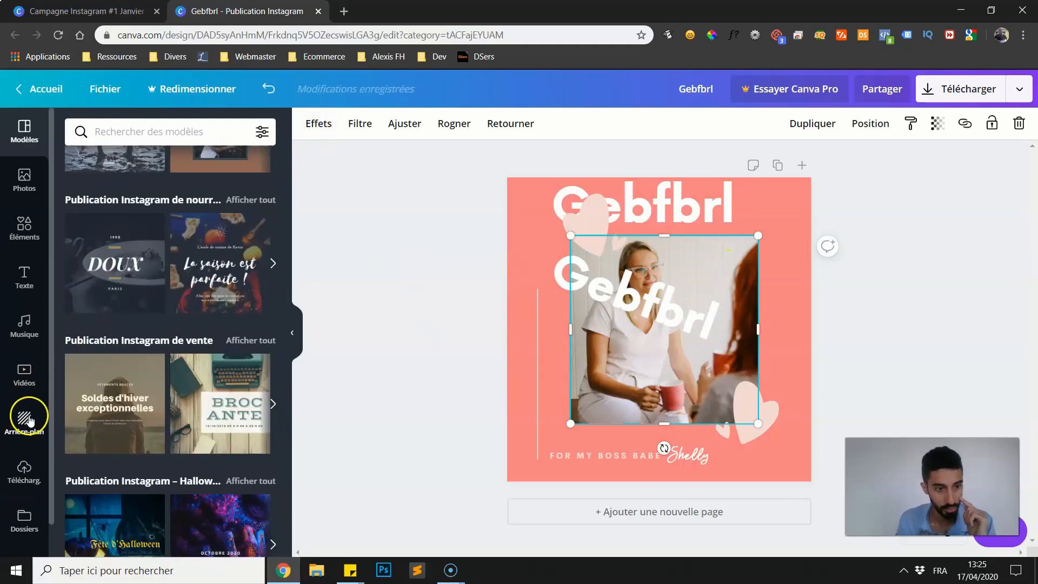
left_click(23, 472)
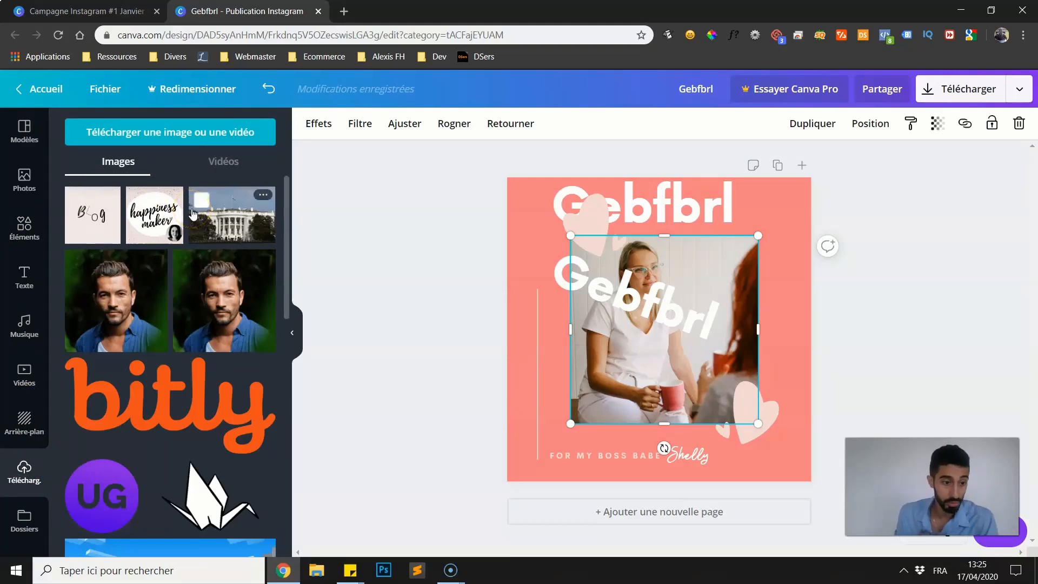
left_click(503, 315)
left_click_drag(250, 317, 568, 339)
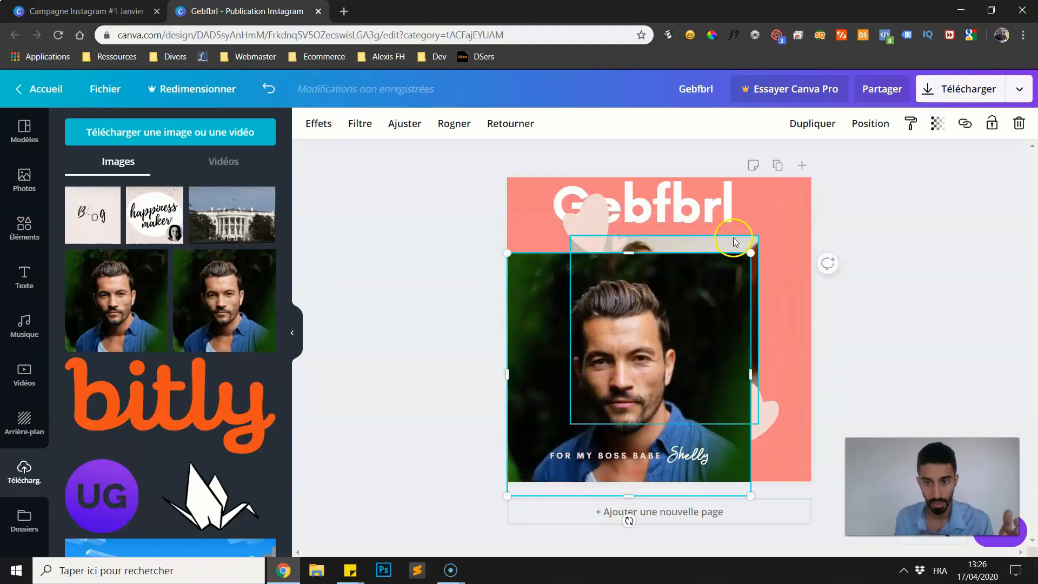
left_click_drag(690, 306, 700, 278)
left_click_drag(789, 219, 702, 287)
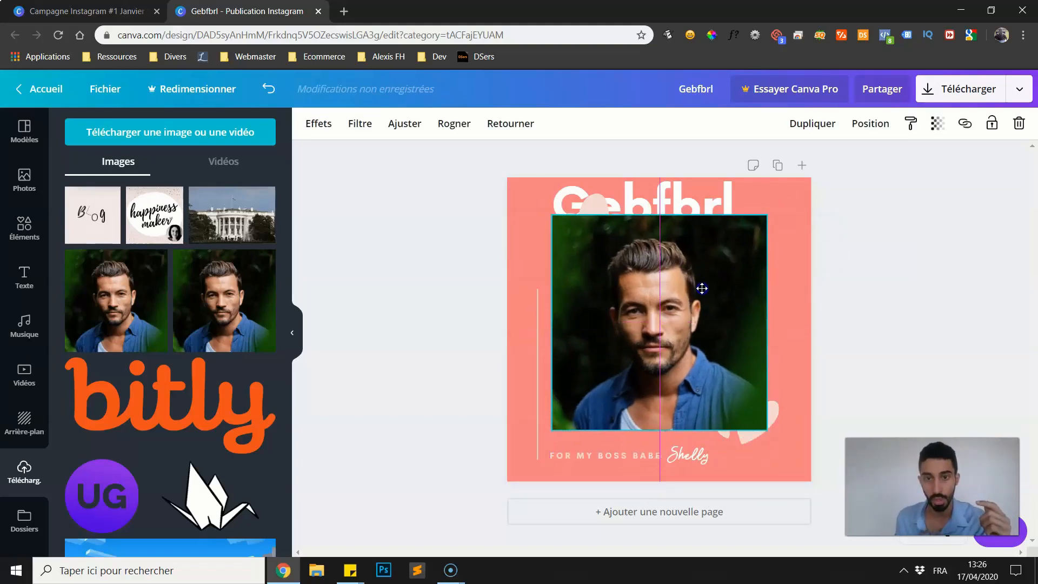
Send the man's portrait backward until it sits behind the tilted headline and both hearts
left_click(870, 124)
left_click(779, 165)
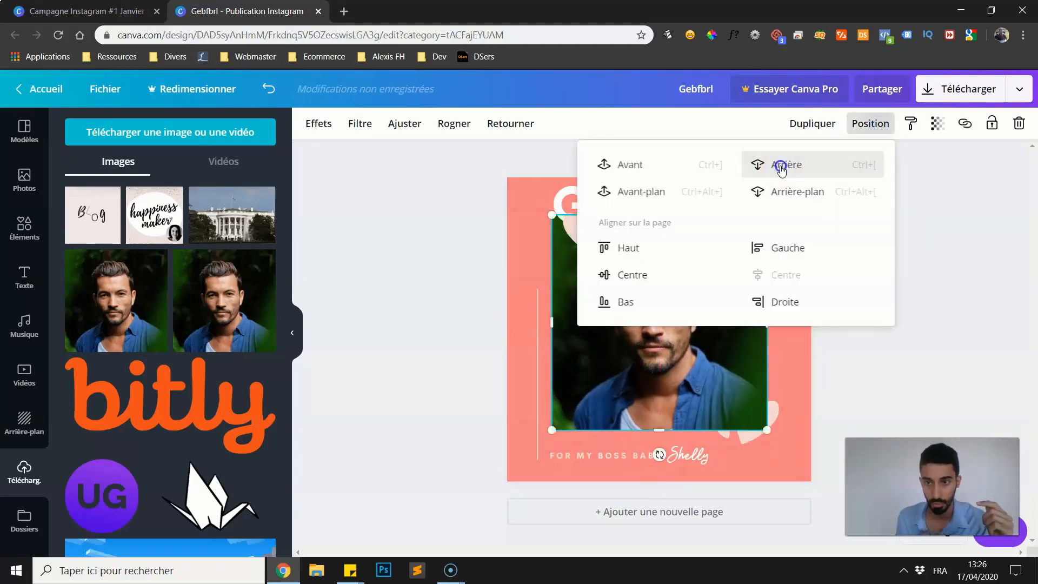
left_click(779, 165)
left_click(894, 373)
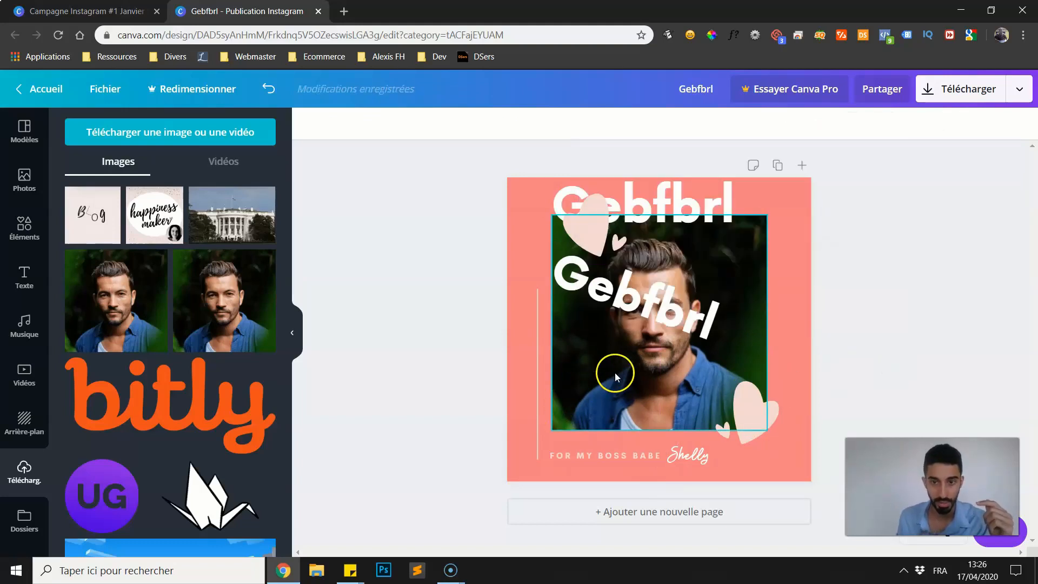
scroll(225, 314, "down", 1)
scroll(176, 287, "up", 1)
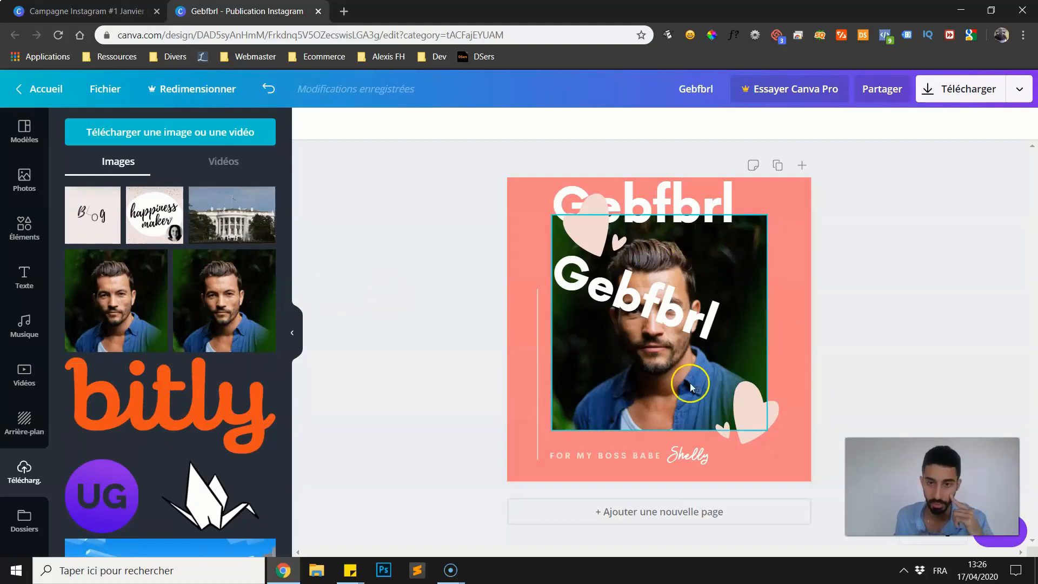
Apply the white marble background to the page and browse the other available backgrounds
left_click(21, 424)
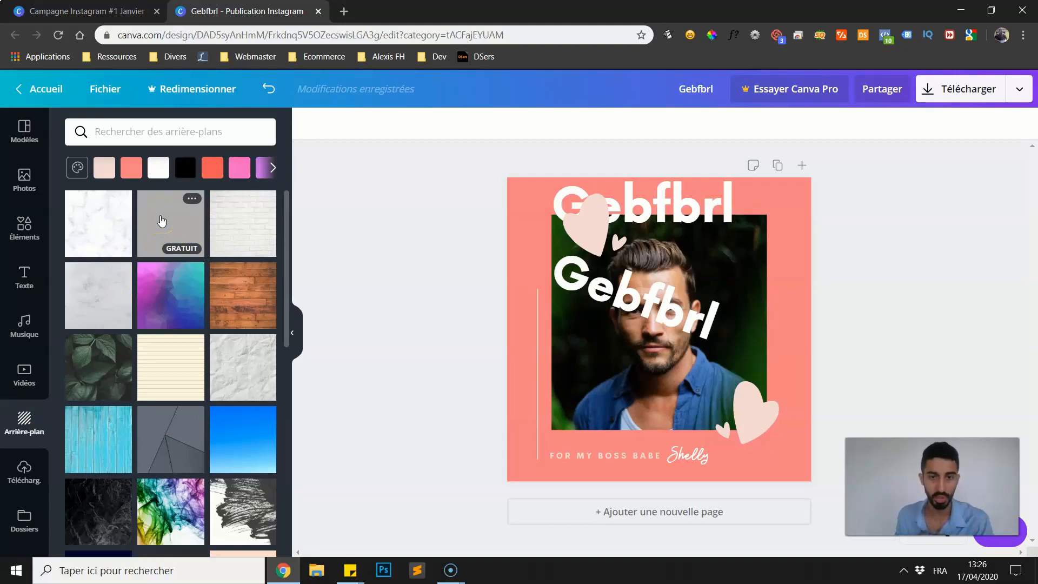
left_click(82, 215)
left_click(225, 222)
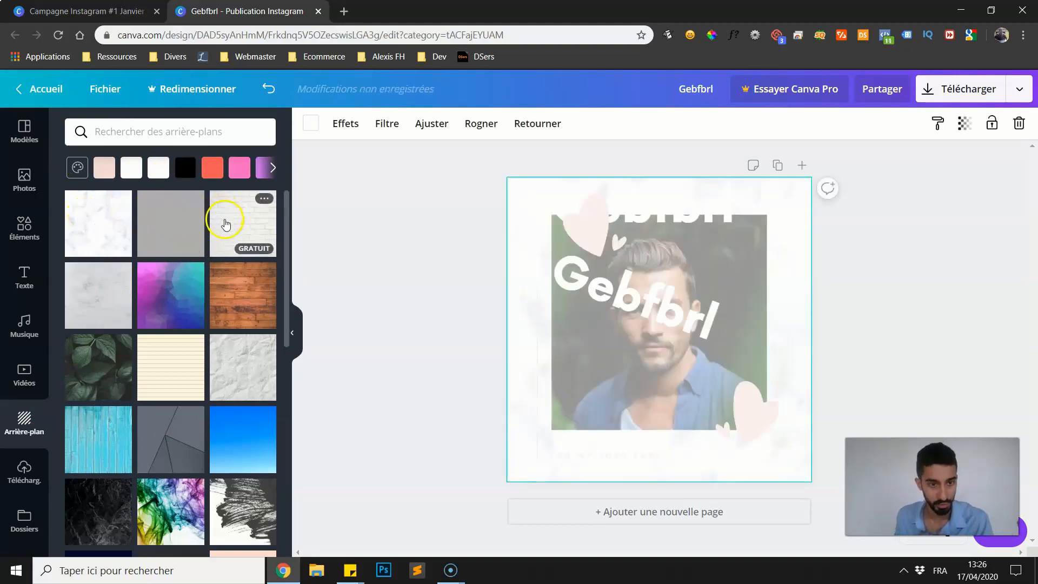
scroll(154, 275, "down", 10)
scroll(151, 278, "up", 10)
Replace the page background with the free grey textured pattern
left_click(20, 219)
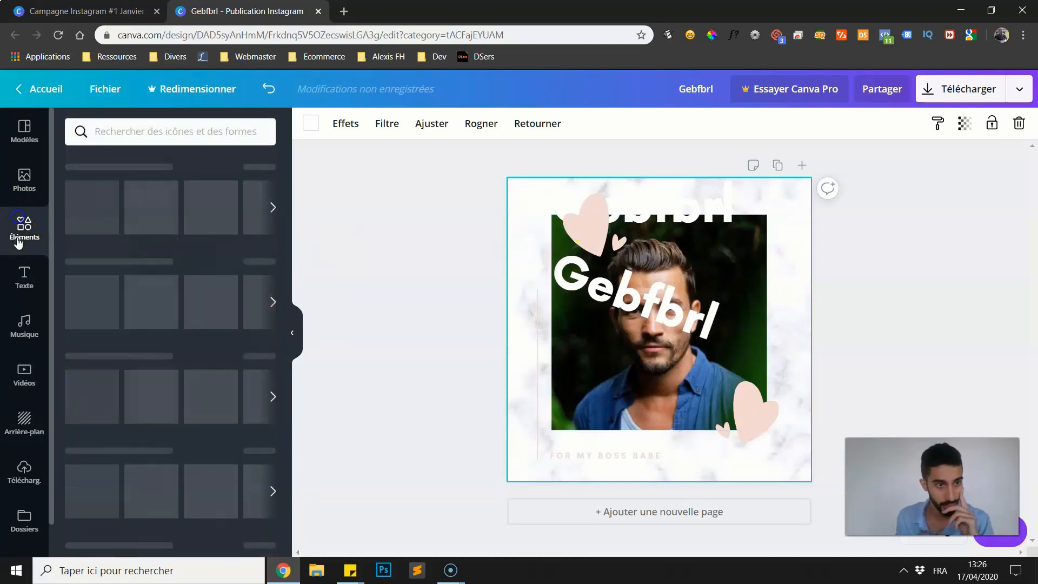
left_click(725, 275)
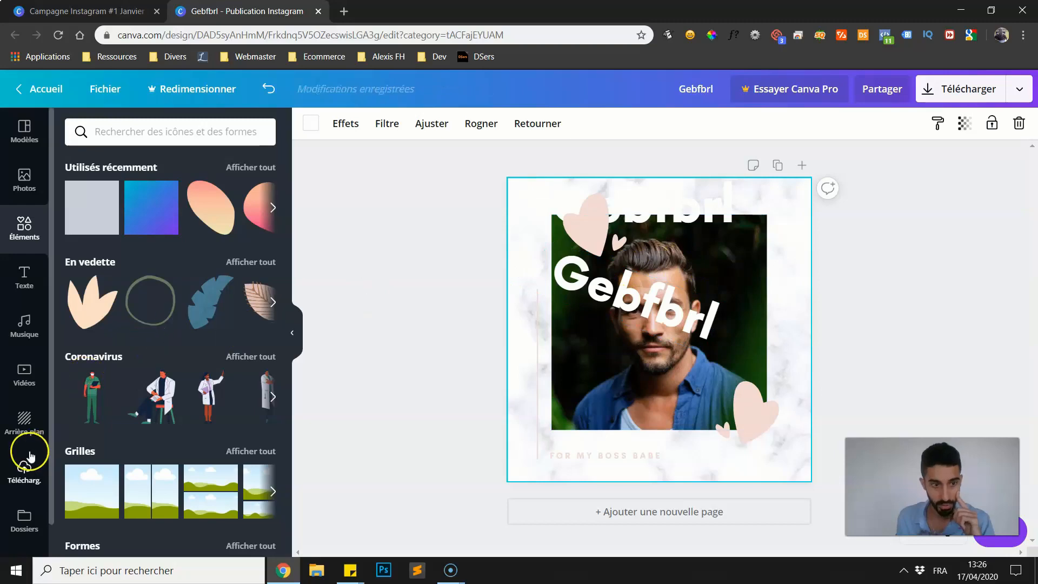
left_click(26, 471)
left_click(26, 425)
left_click(168, 233)
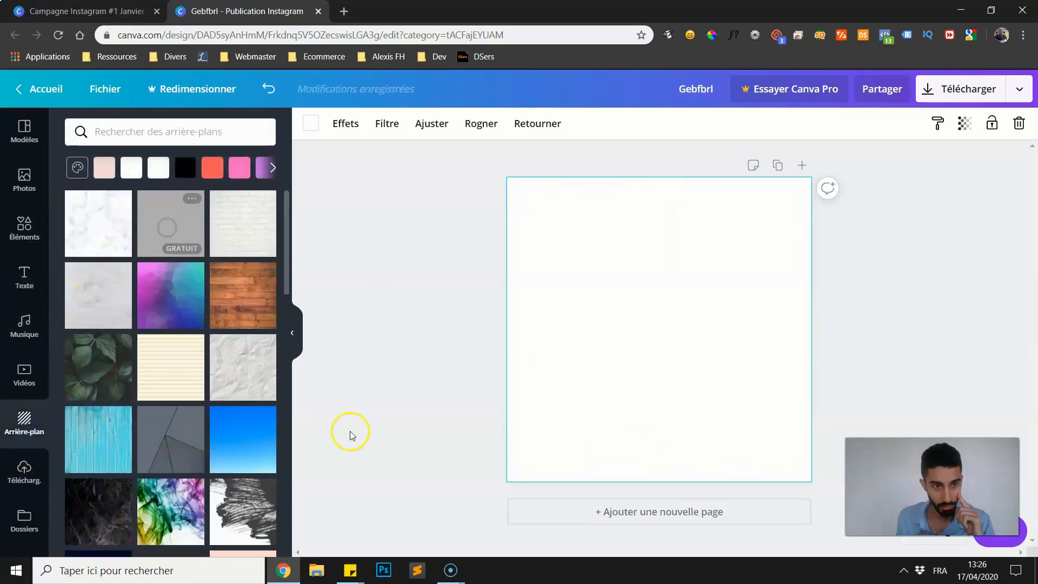
left_click(373, 220)
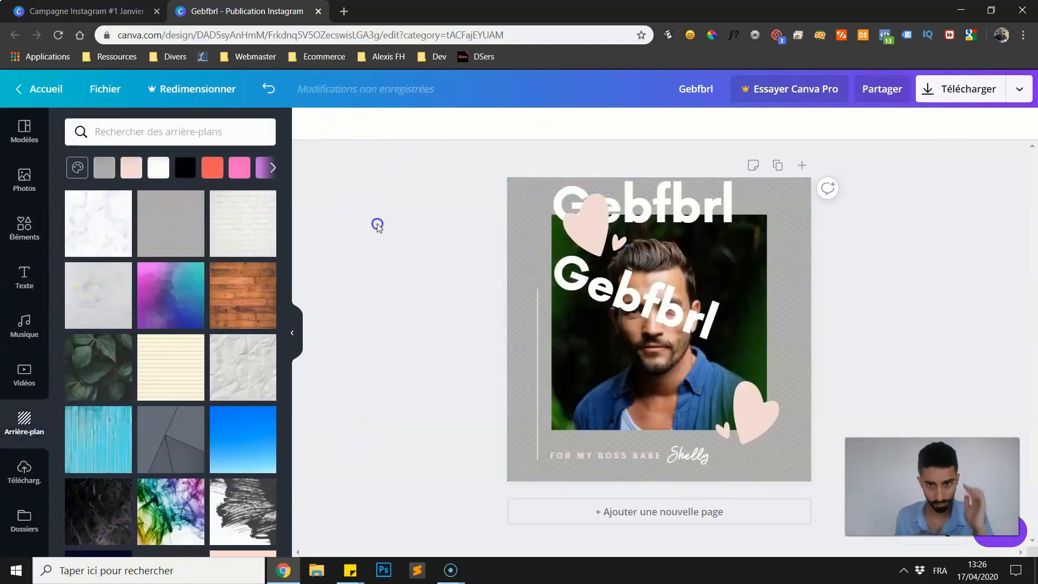
Recolour the page background with the pale pink from the document colours
left_click(629, 384)
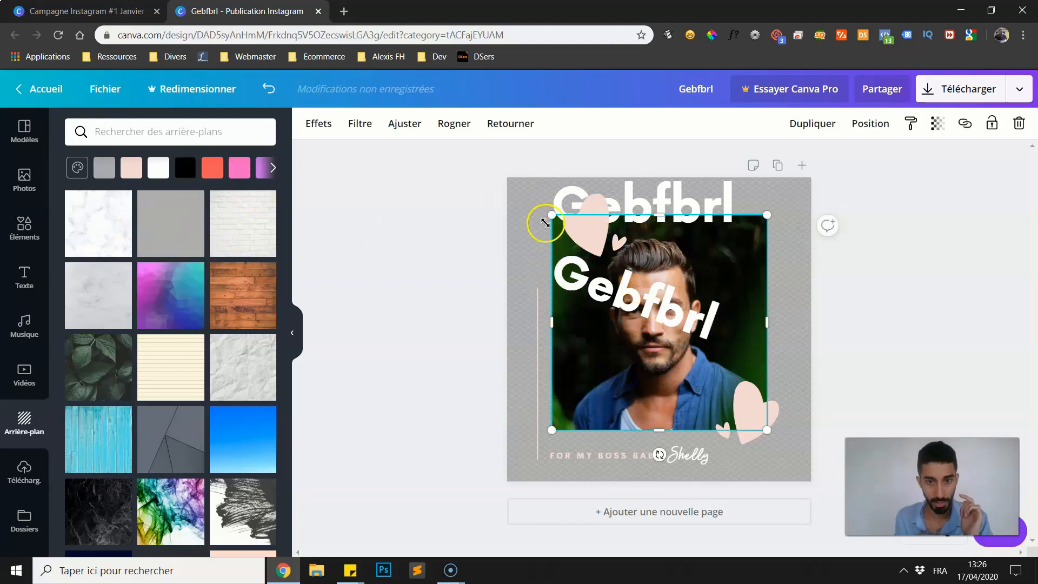
left_click(531, 203)
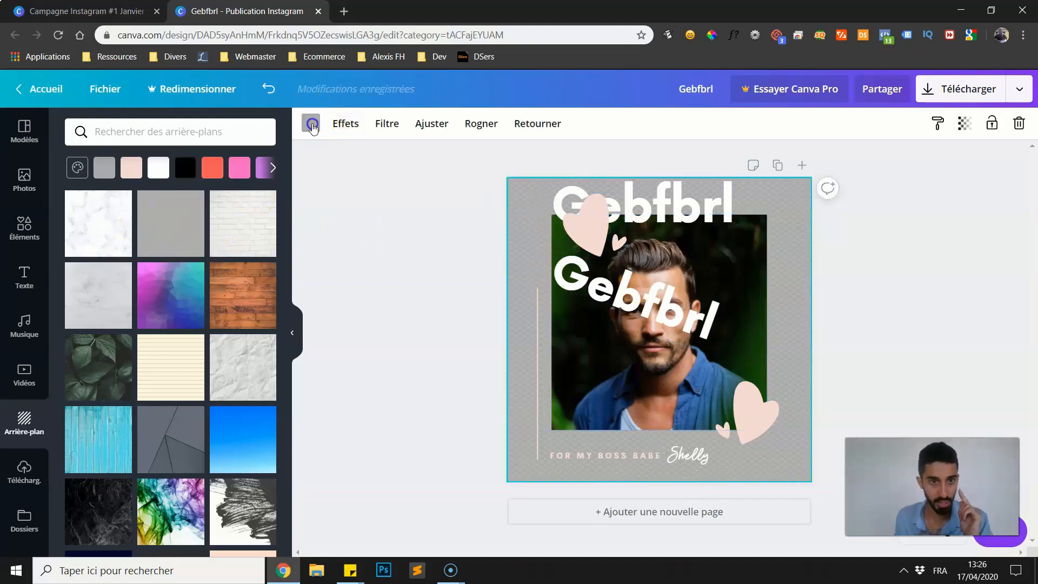
left_click(313, 126)
left_click(116, 259)
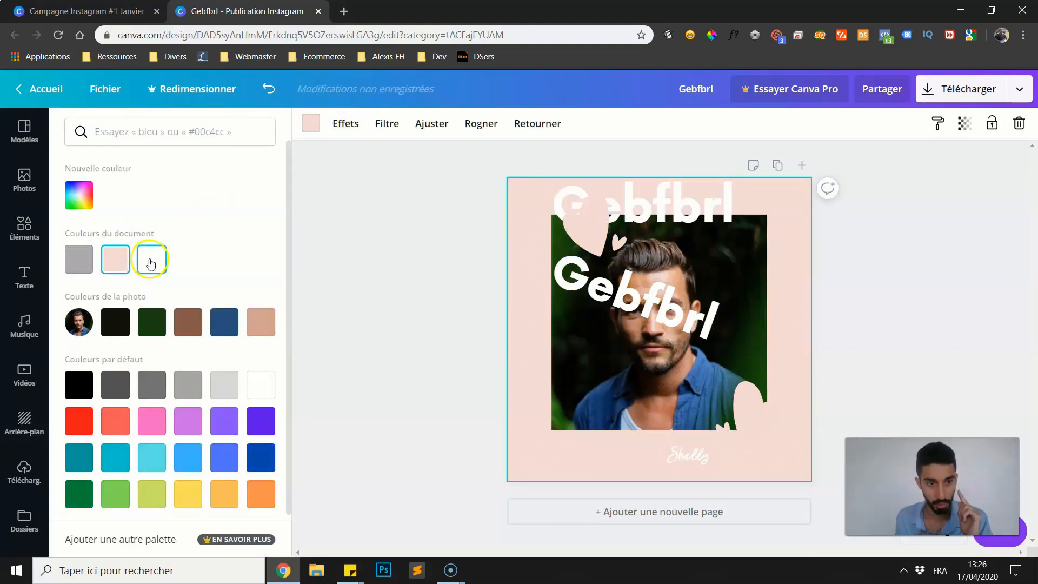
Recolour the patterned page background with the photo's dark blue and adjust it to a lighter custom blue
left_click(440, 297)
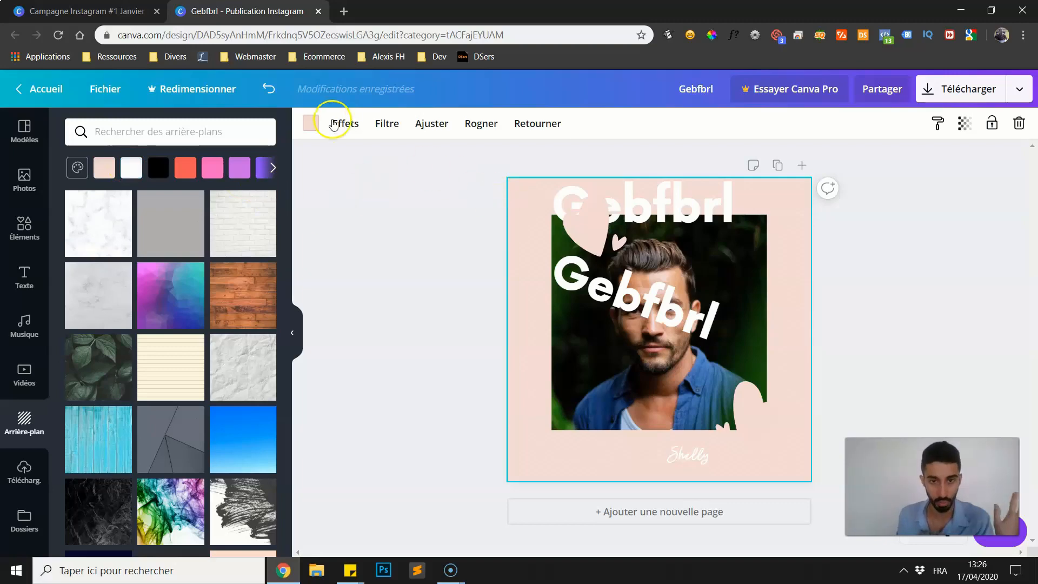
left_click(311, 123)
left_click(222, 325)
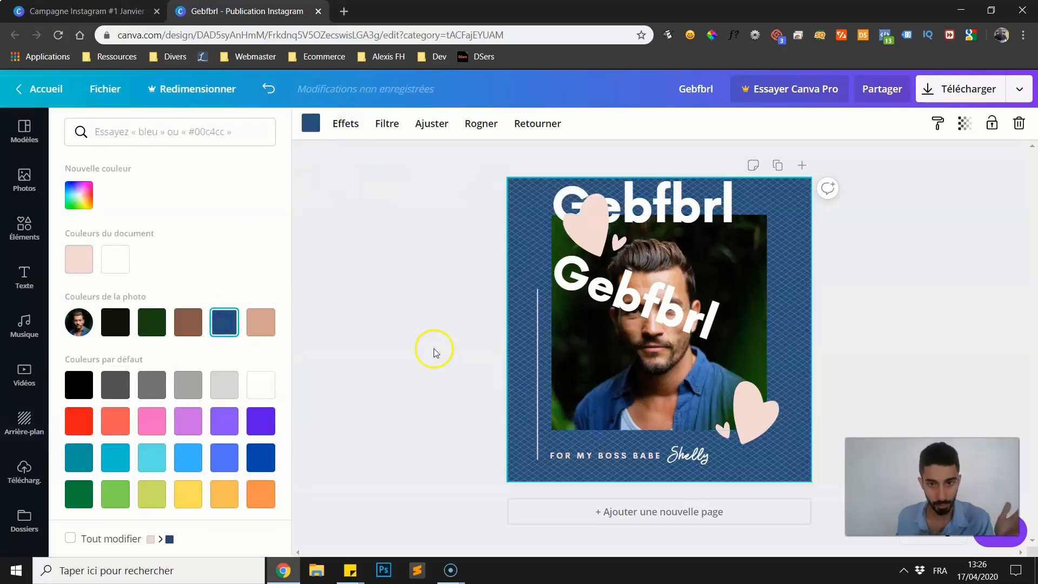
left_click(80, 192)
left_click_drag(192, 266, 163, 251)
left_click(230, 182)
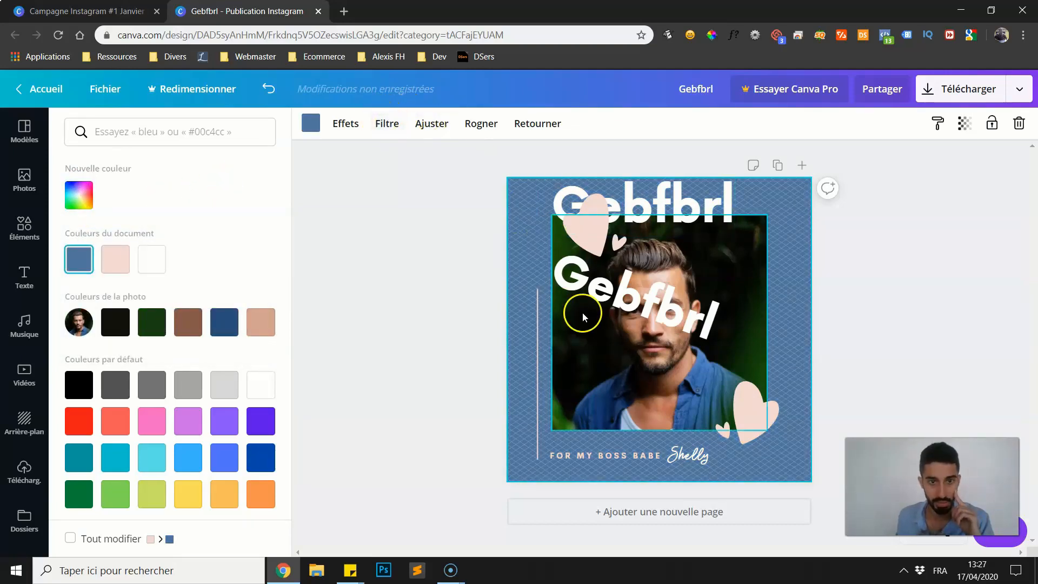
Try the Epic, Festive and Summer filters on the man's portrait and apply Selfie at intensity 87
left_click(593, 341)
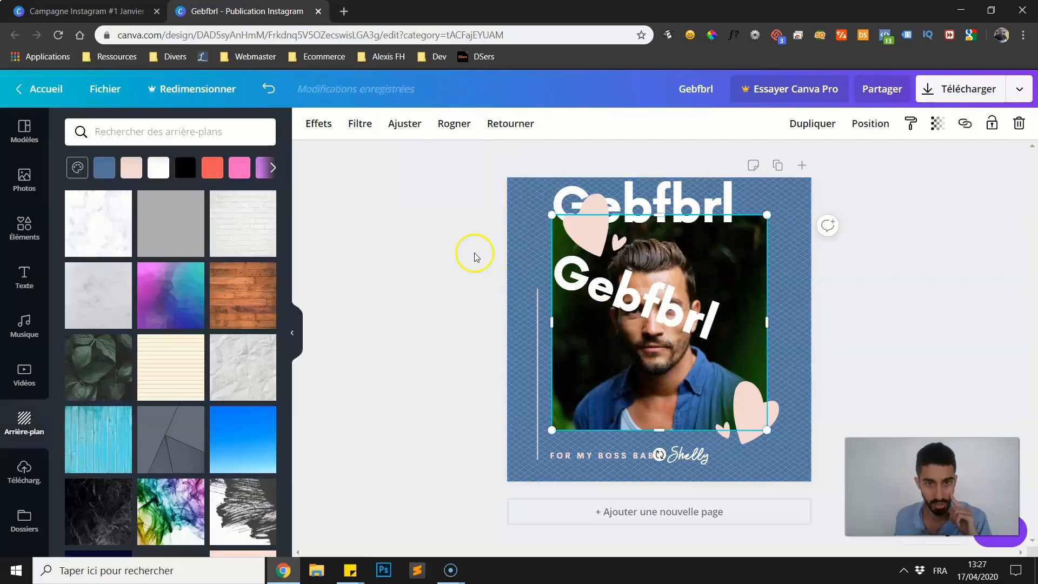
left_click(367, 135)
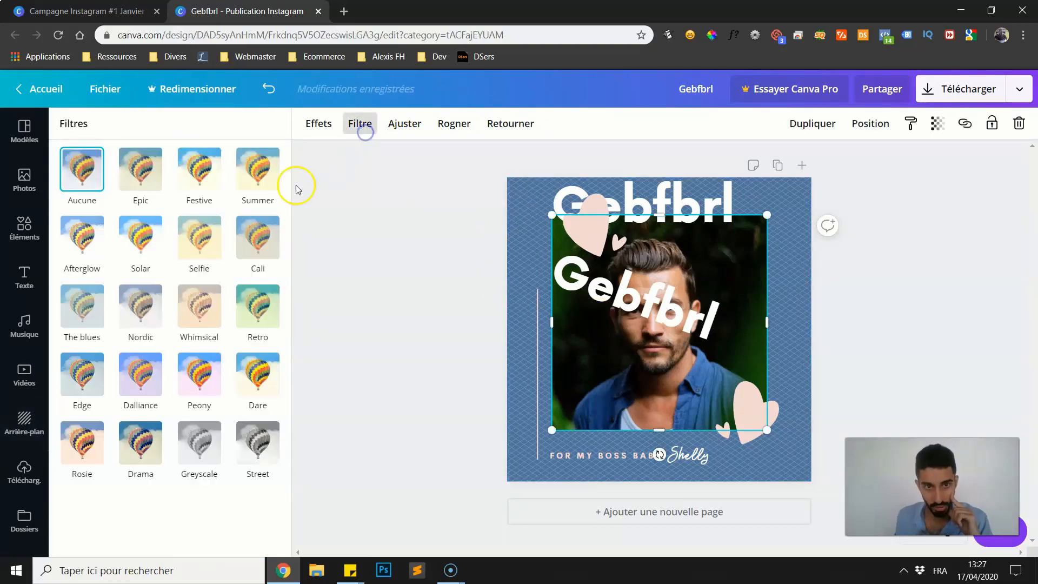
left_click(140, 169)
left_click(217, 180)
left_click(270, 172)
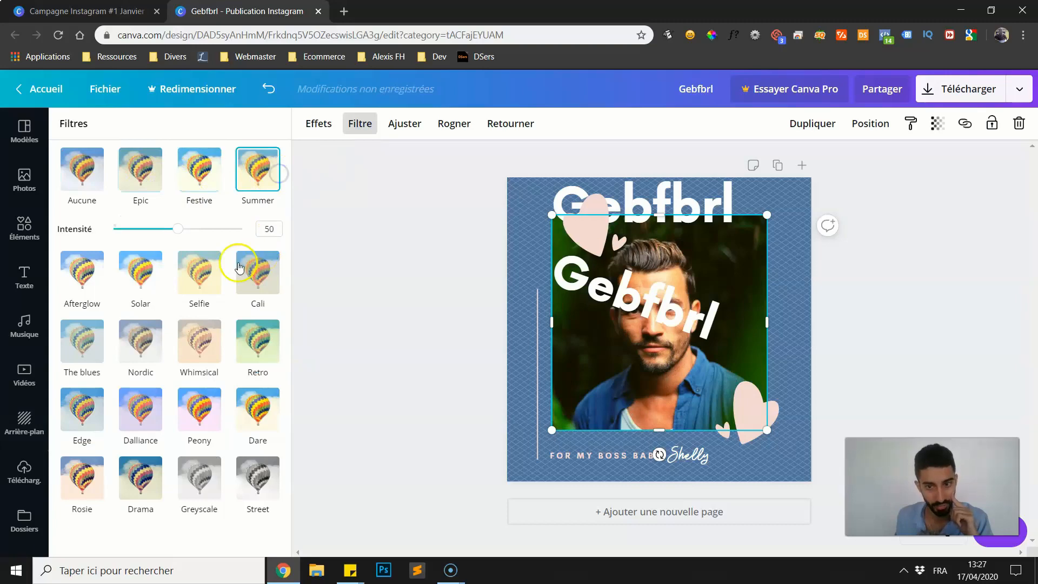
left_click(197, 270)
left_click_drag(179, 297, 231, 289)
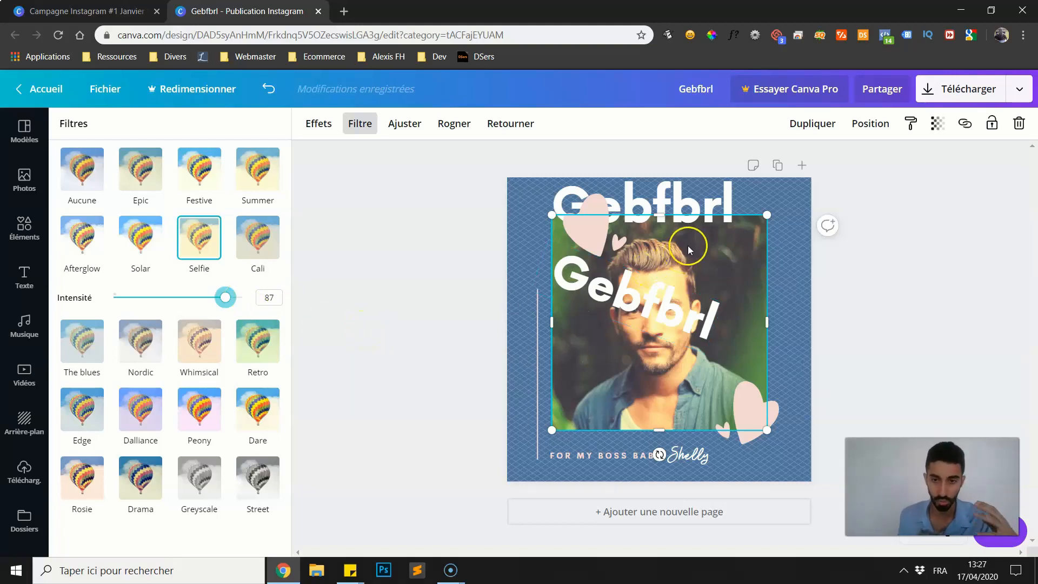
left_click(370, 300)
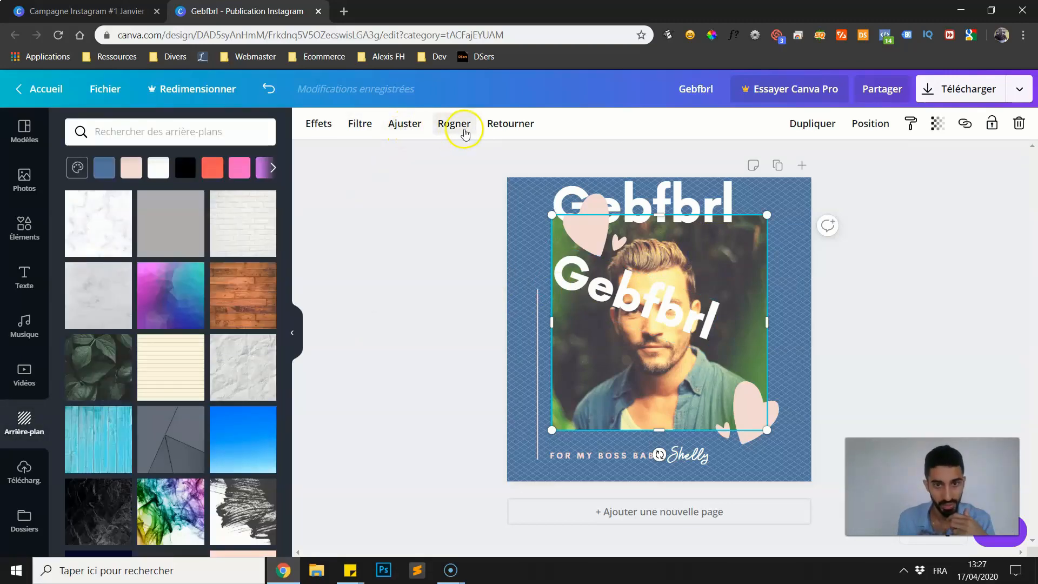
Crop the man's portrait inward from its upper-left and lower-right corners
left_click(455, 124)
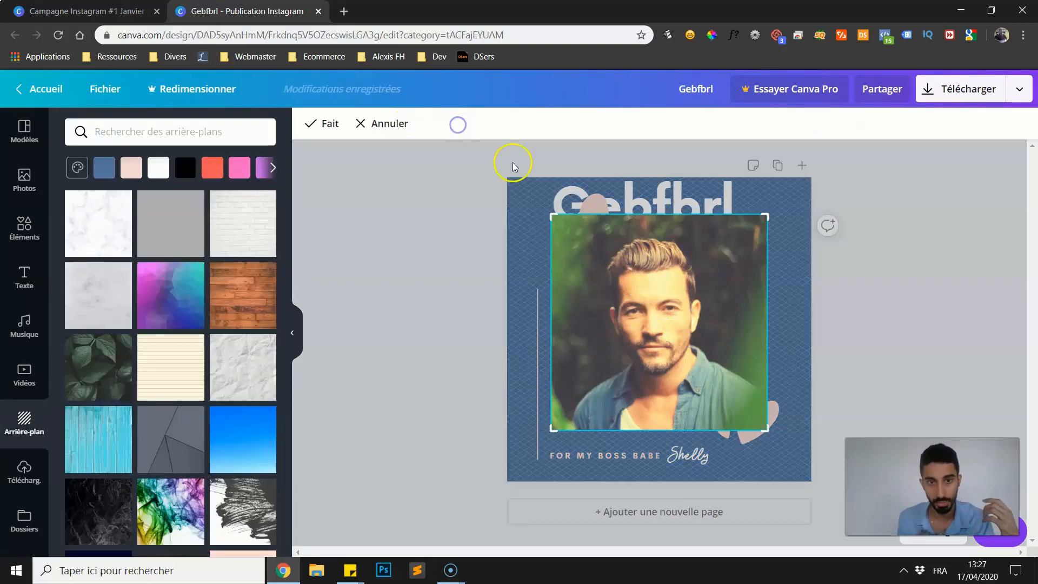
left_click_drag(553, 219, 572, 230)
left_click_drag(765, 430, 738, 411)
double_click(706, 344)
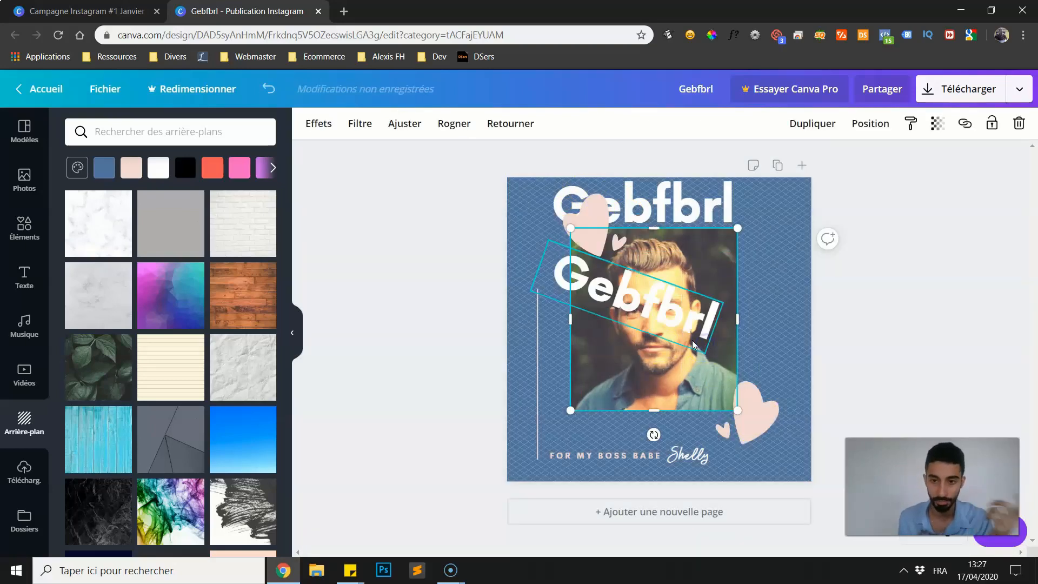
Set the portrait's saturation to 17 and increase its blur strongly
left_click(404, 123)
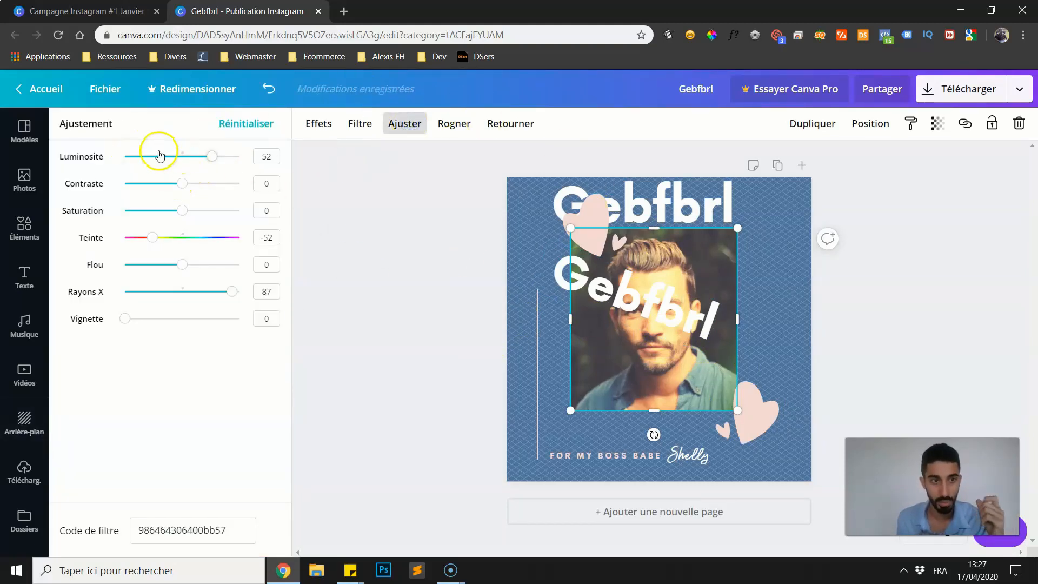
mouse_move(182, 210)
left_mouse_down()
mouse_move(225, 210)
mouse_move(195, 223)
left_mouse_up()
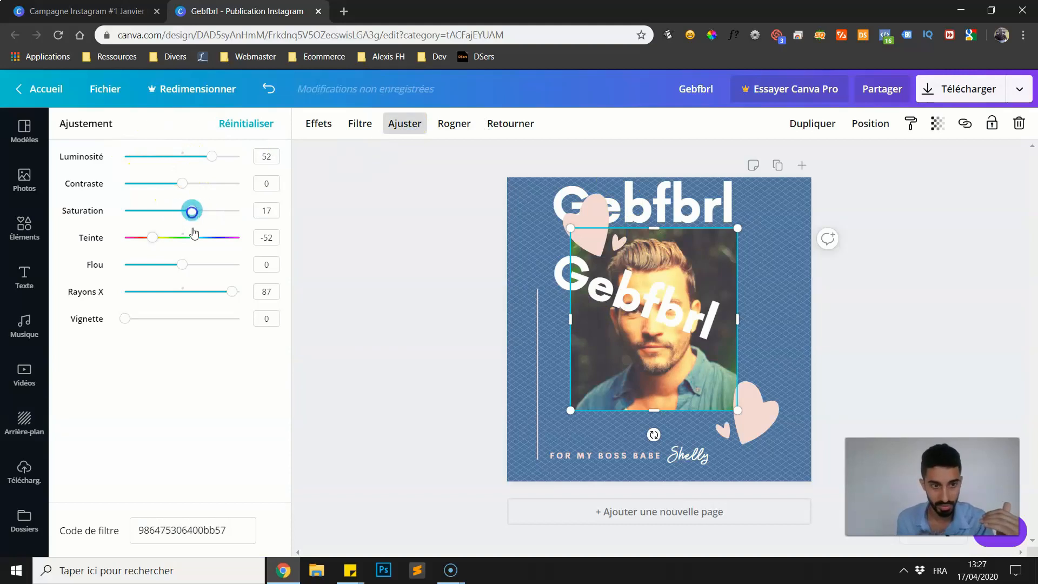
left_click_drag(184, 264, 222, 265)
left_click(373, 238)
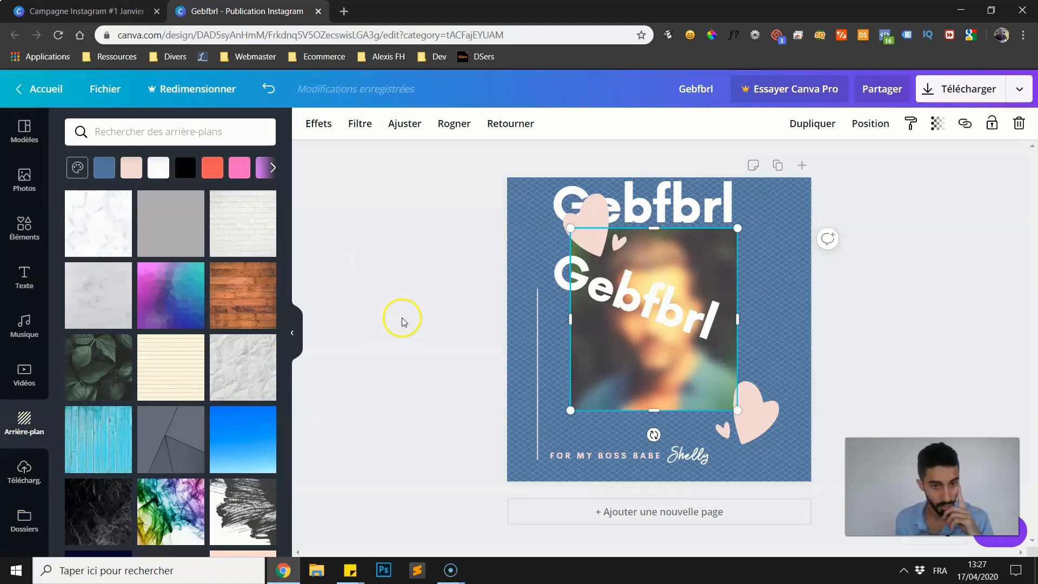
Remove the pattern image from the page background while keeping its blue colour
left_click(524, 219)
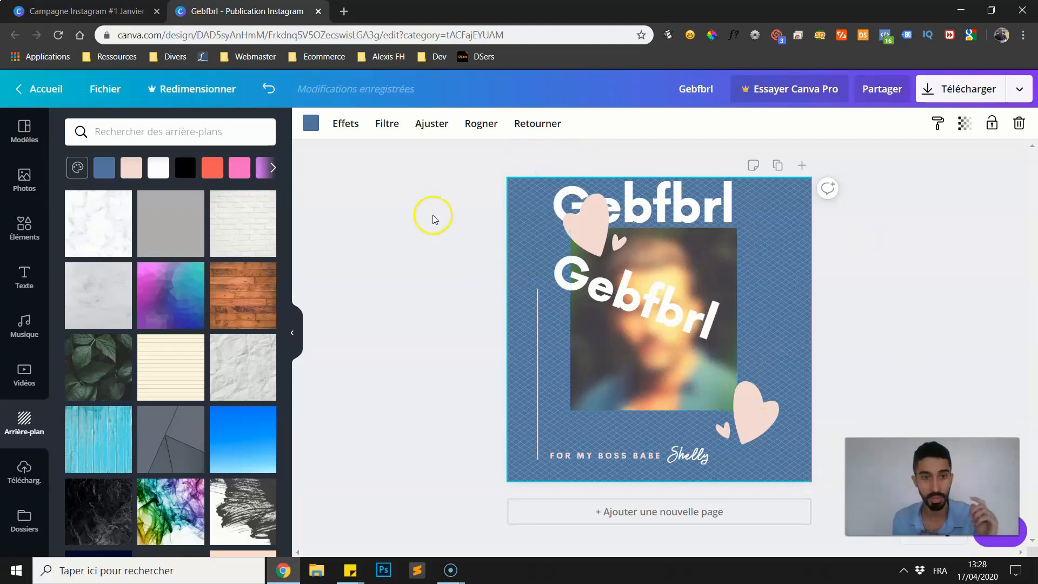
left_click(445, 194)
left_click(767, 235)
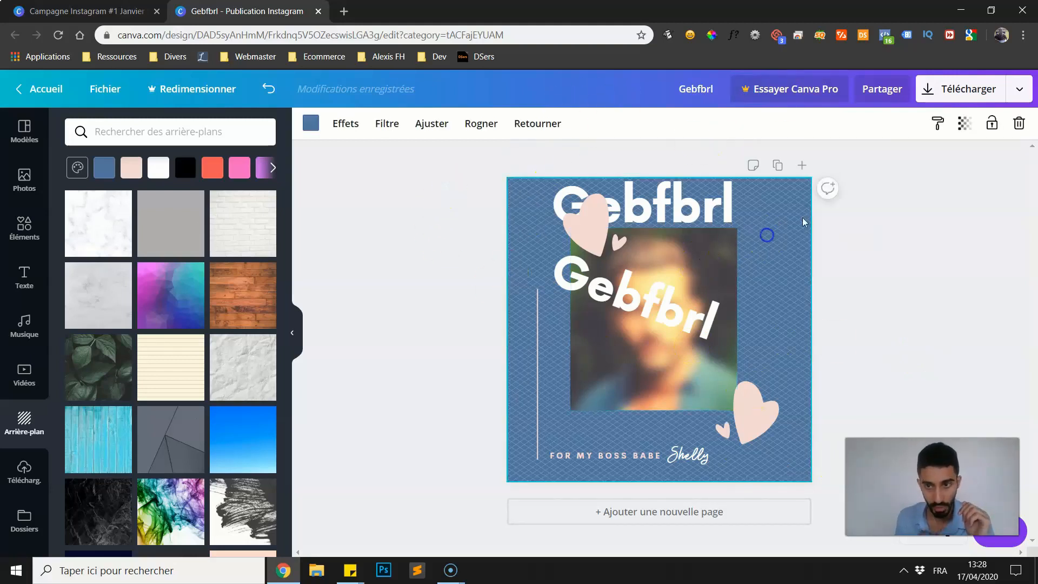
left_click(943, 128)
left_click(816, 144)
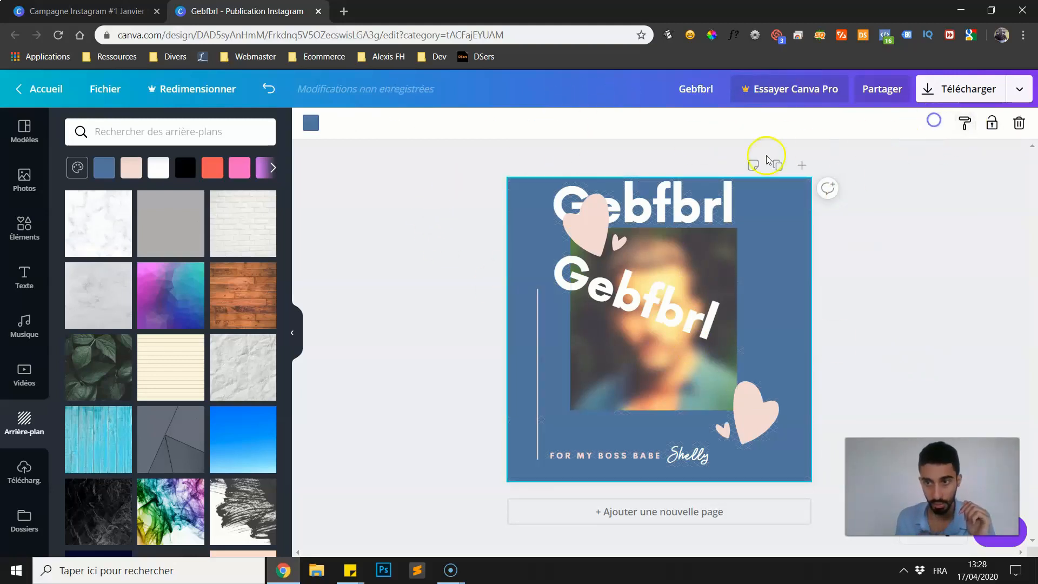
Browse the video and music libraries and the element categories, from grids and shapes to frames, stickers and charts
left_click(24, 373)
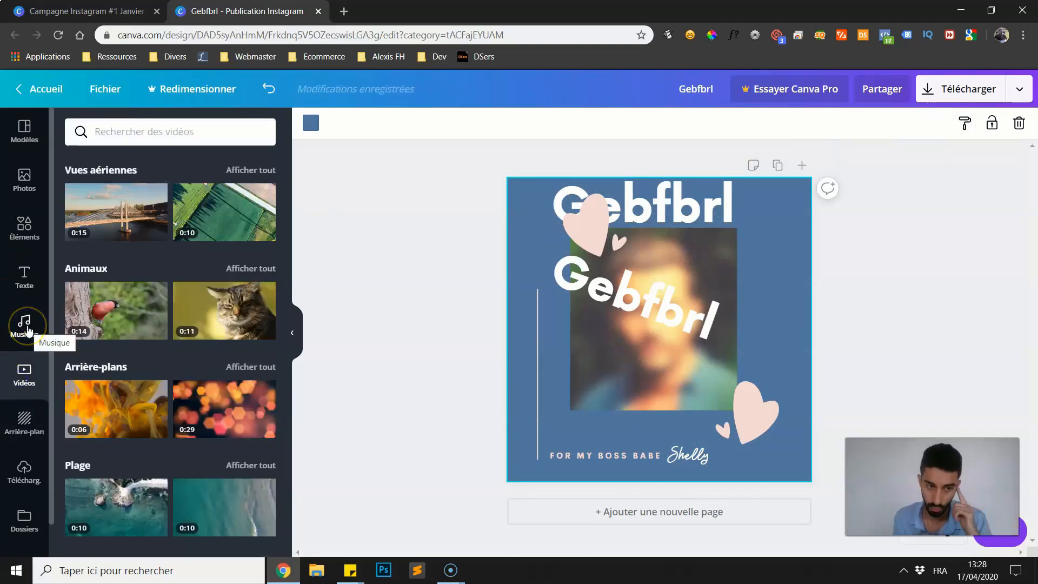
left_click(27, 327)
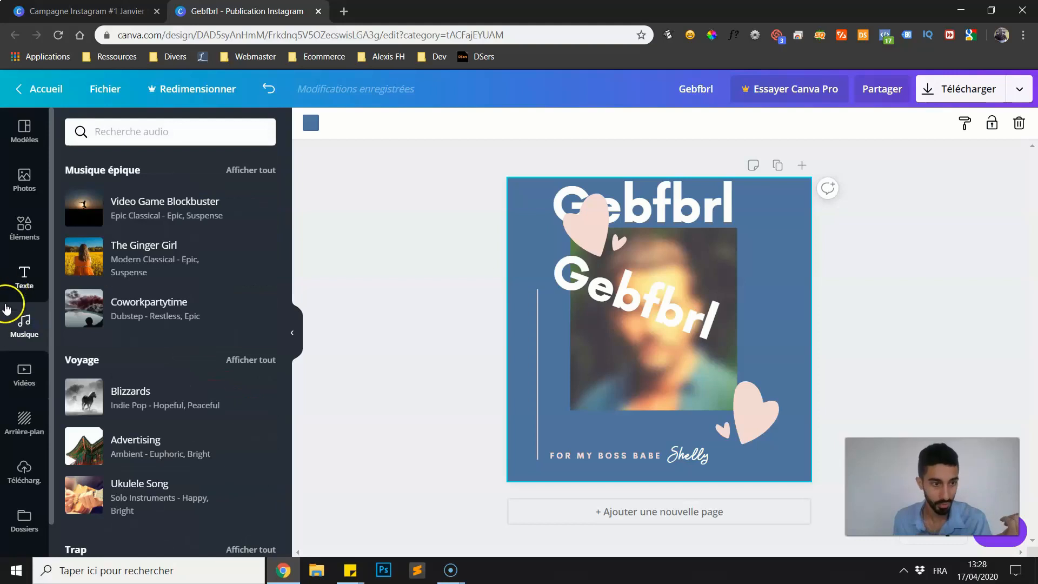
left_click(25, 219)
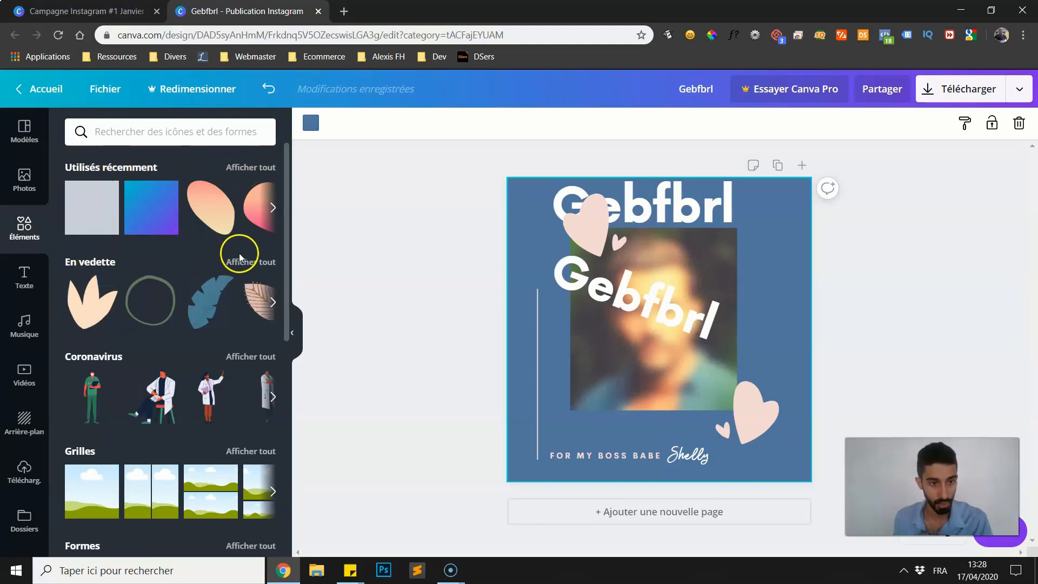
scroll(108, 319, "down", 3)
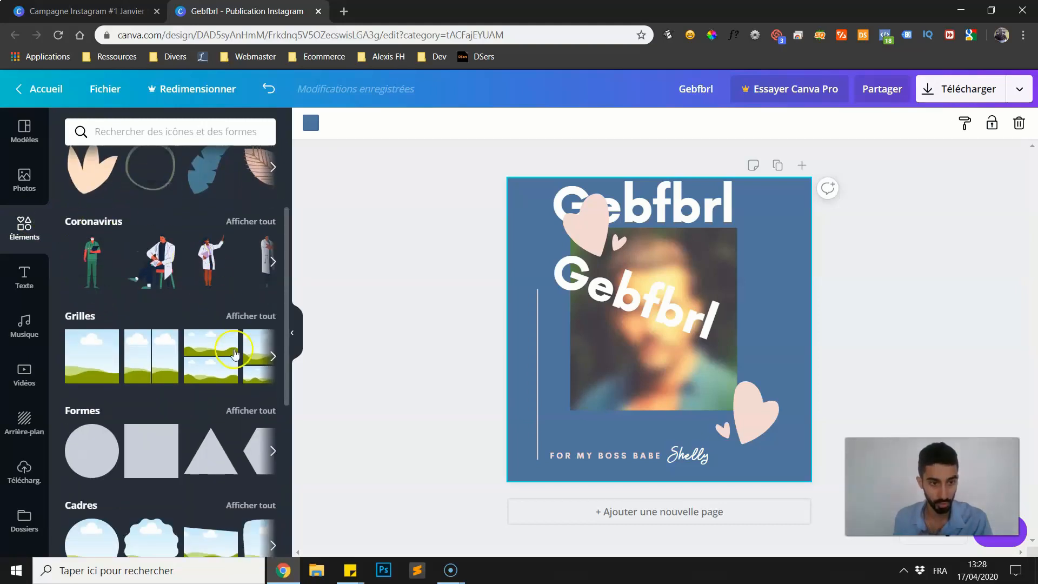
scroll(121, 271, "down", 5)
scroll(108, 262, "up", 1)
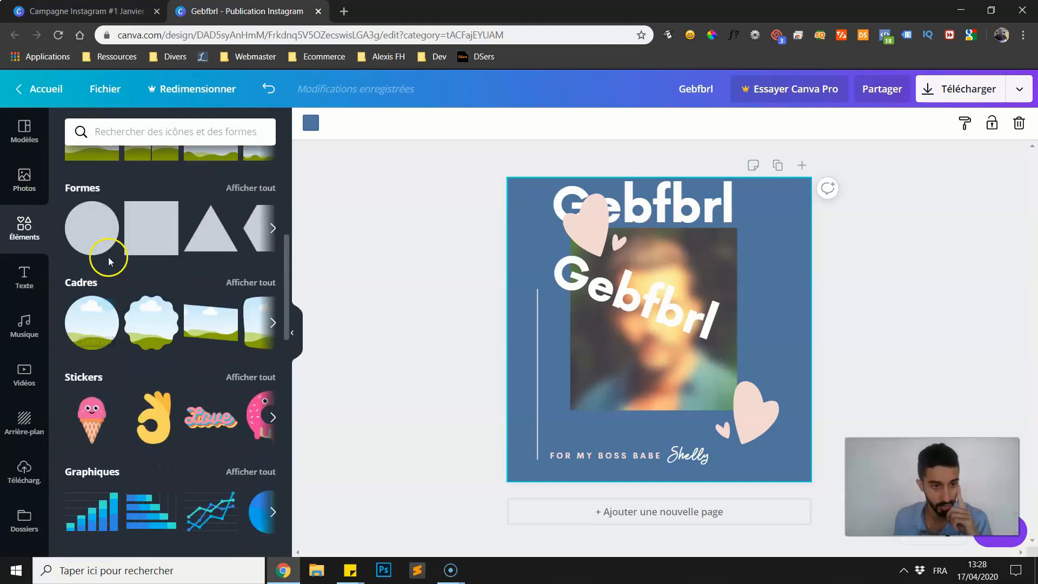
Try a pentagon from the full shapes collection on the page, shrinking and rotating it, and delete it
left_click(250, 212)
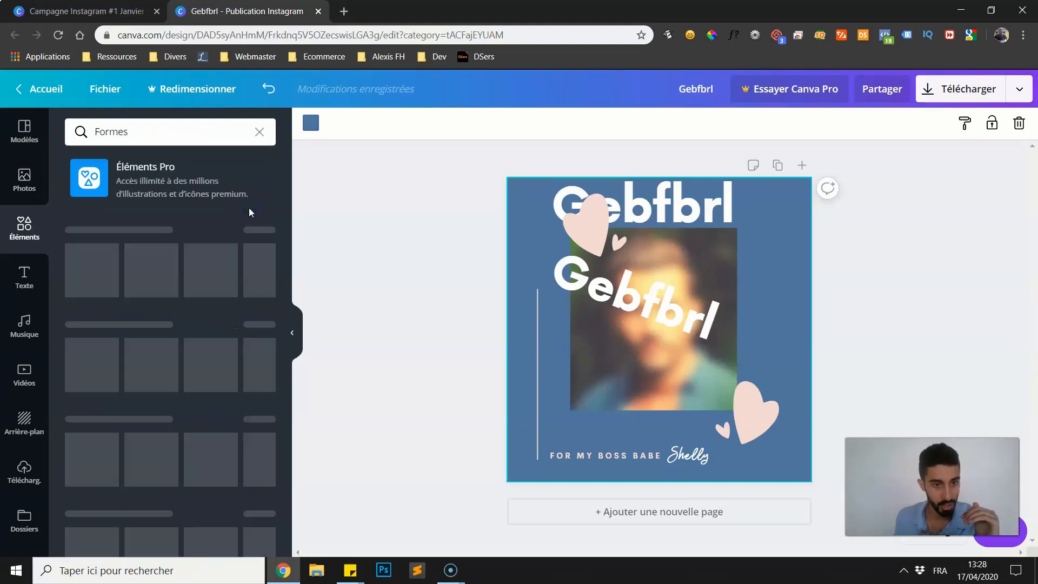
scroll(124, 416, "down", 3)
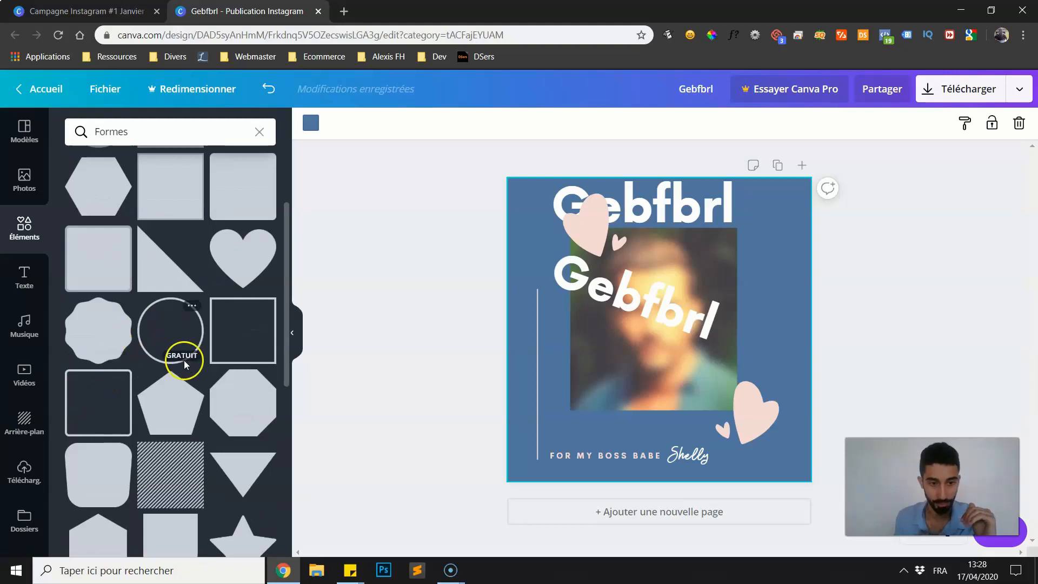
left_click_drag(185, 389, 539, 219)
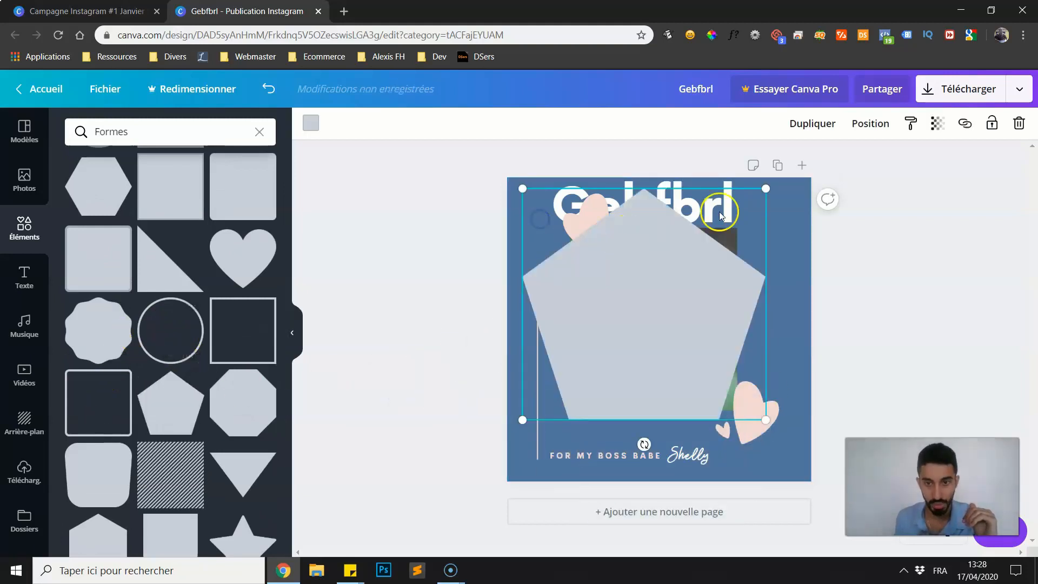
left_click_drag(760, 187, 668, 281)
left_click_drag(617, 342, 632, 344)
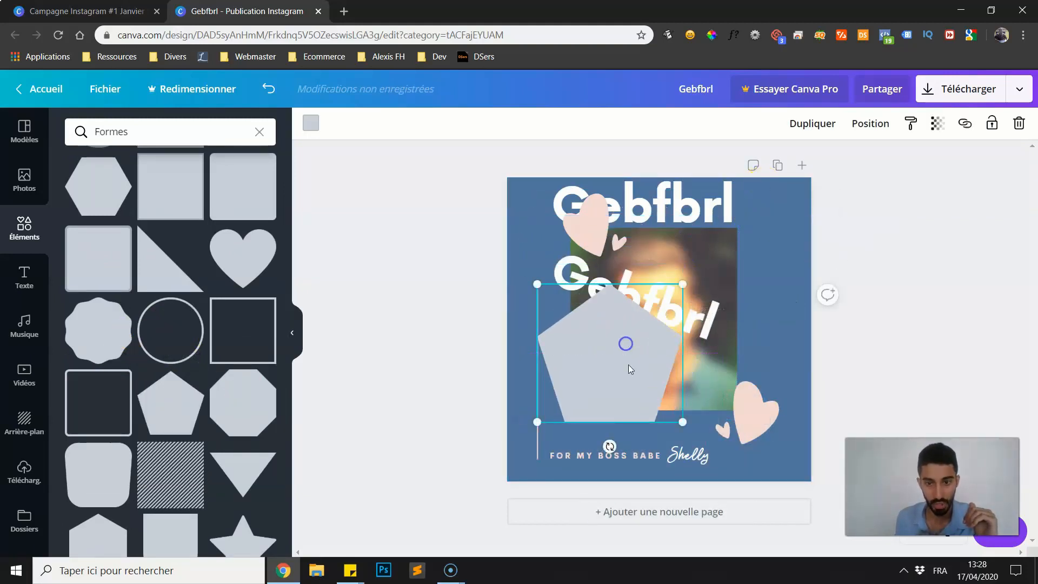
left_click_drag(606, 447, 674, 428)
key("Delete")
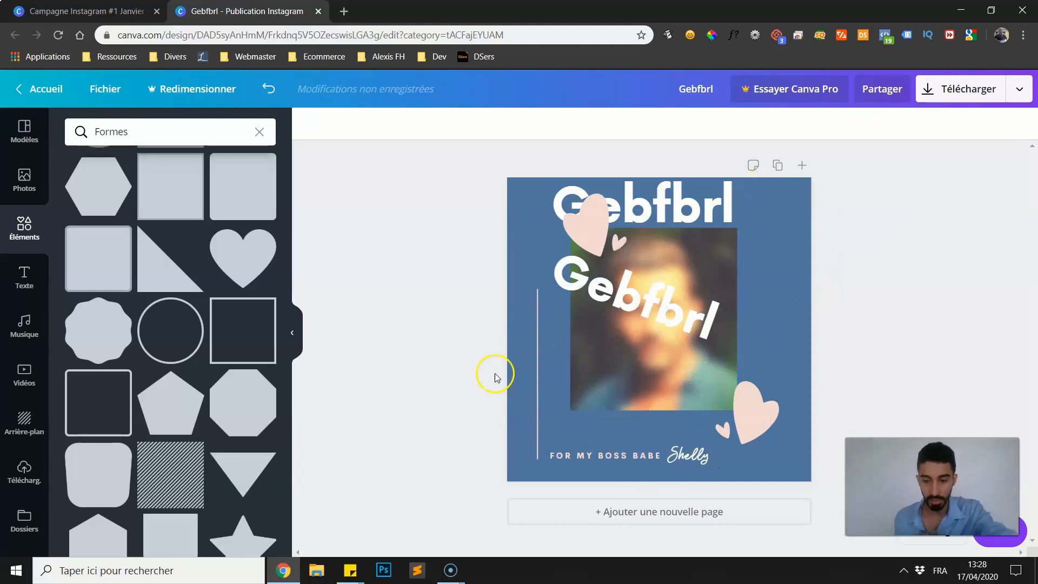
Add the blue-green brushed circle from the gradient elements and shrink it toward the page's lower-left area
scroll(146, 303, "down", 3)
scroll(119, 244, "up", 5)
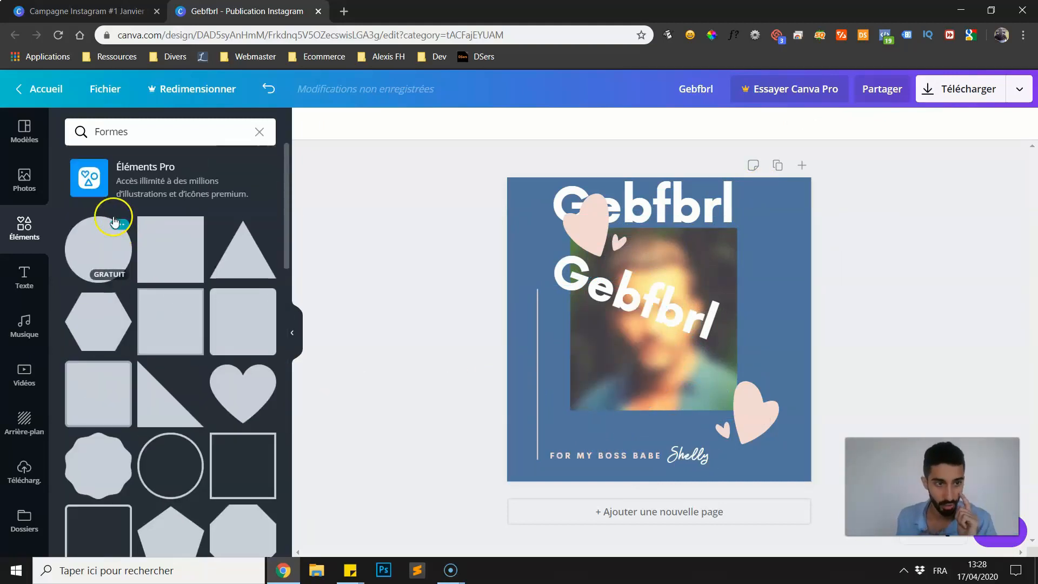
left_click(19, 236)
scroll(152, 324, "down", 3)
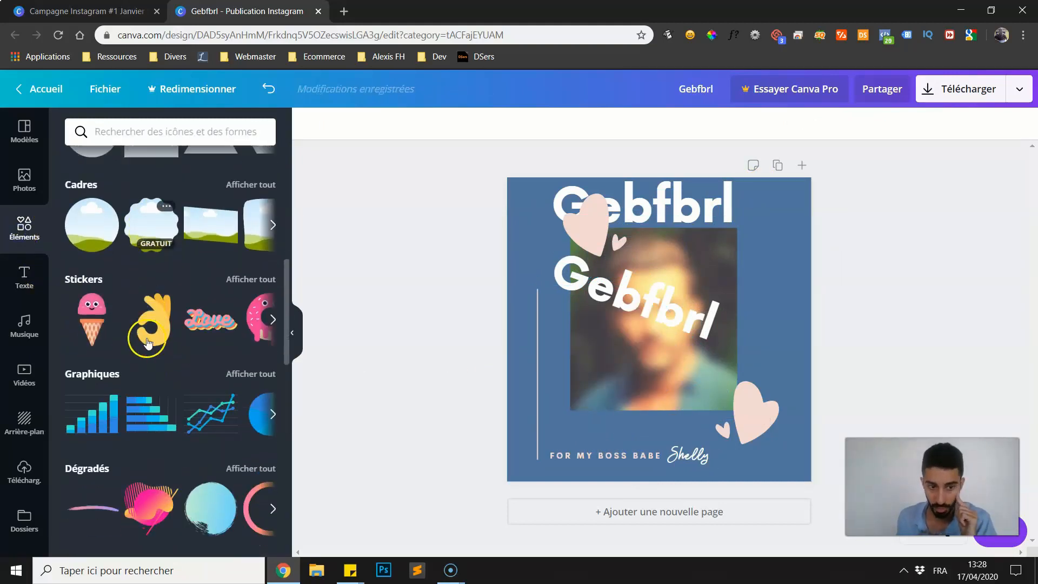
scroll(130, 379, "down", 3)
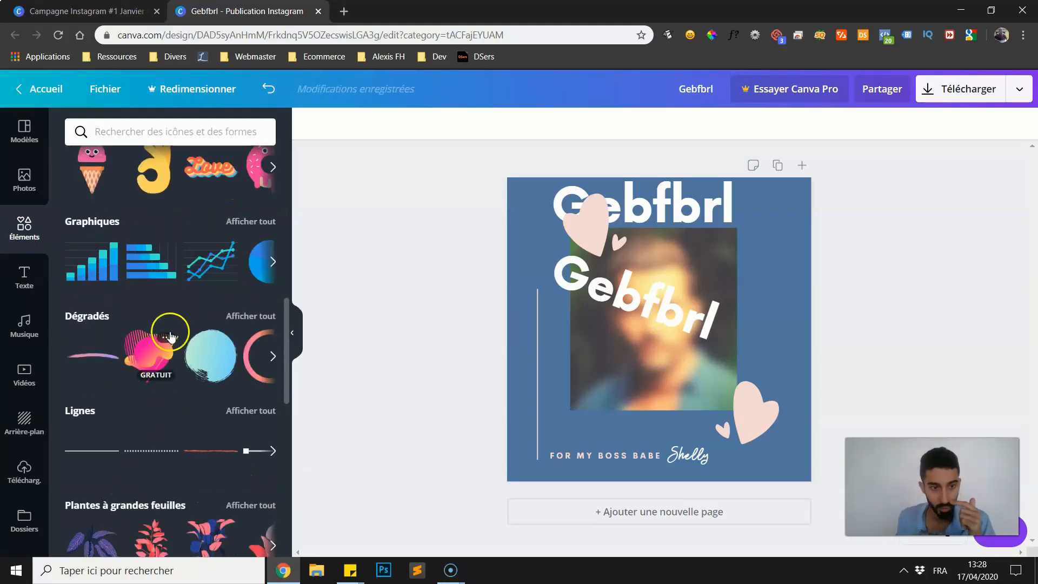
left_click(206, 353)
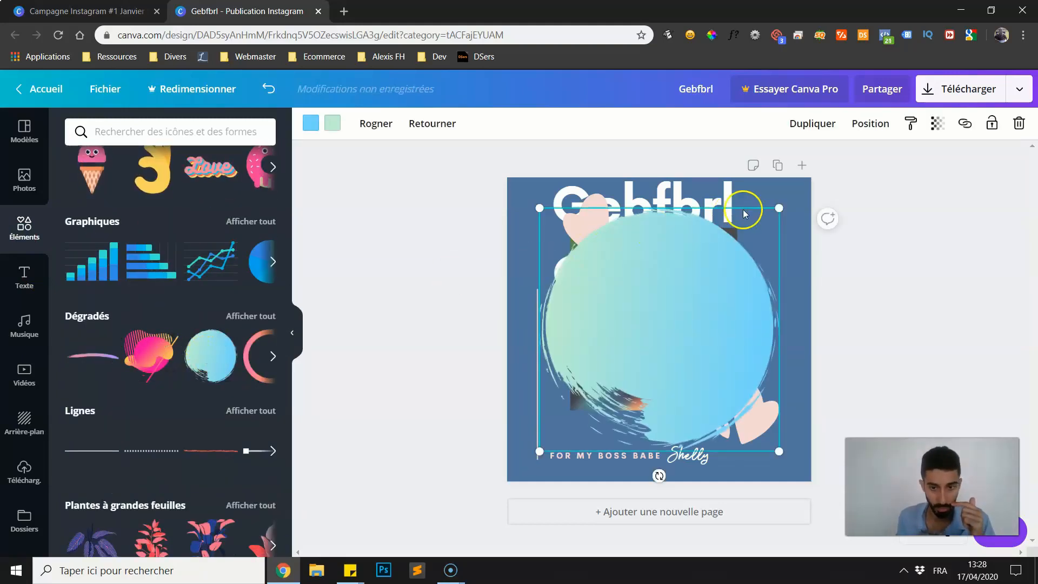
left_click_drag(781, 211, 676, 312)
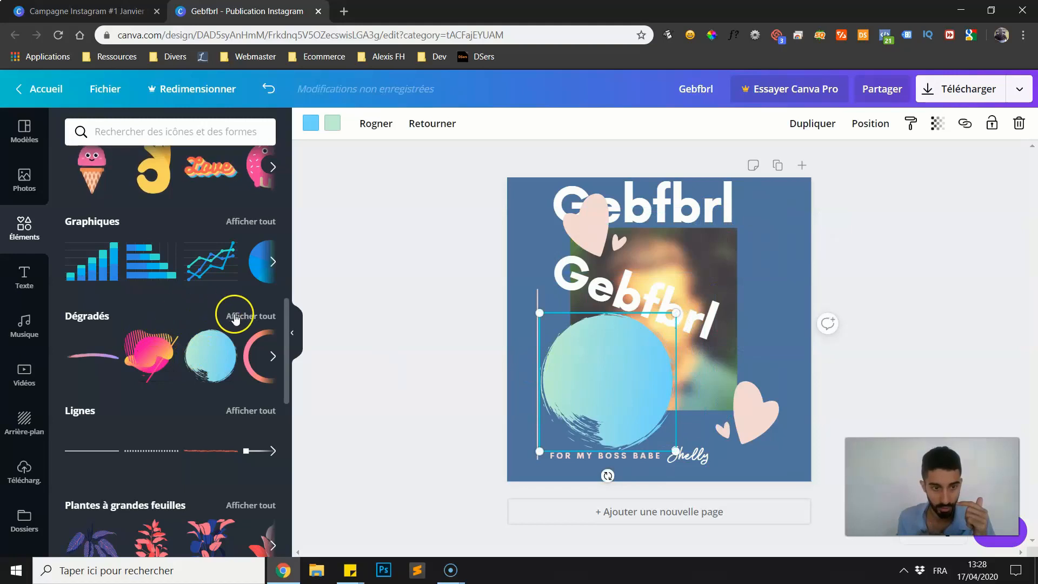
Add the pink-to-orange blob from the full gradients collection, trying the purple-to-yellow blob as well and deleting it
scroll(211, 324, "up", 3)
left_click(239, 447)
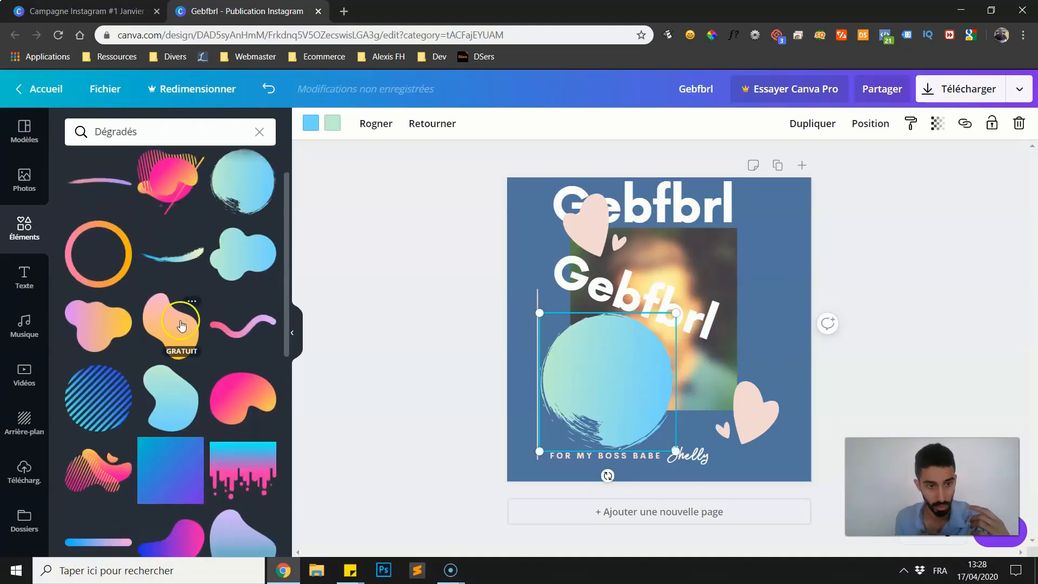
left_click(174, 323)
left_click(93, 320)
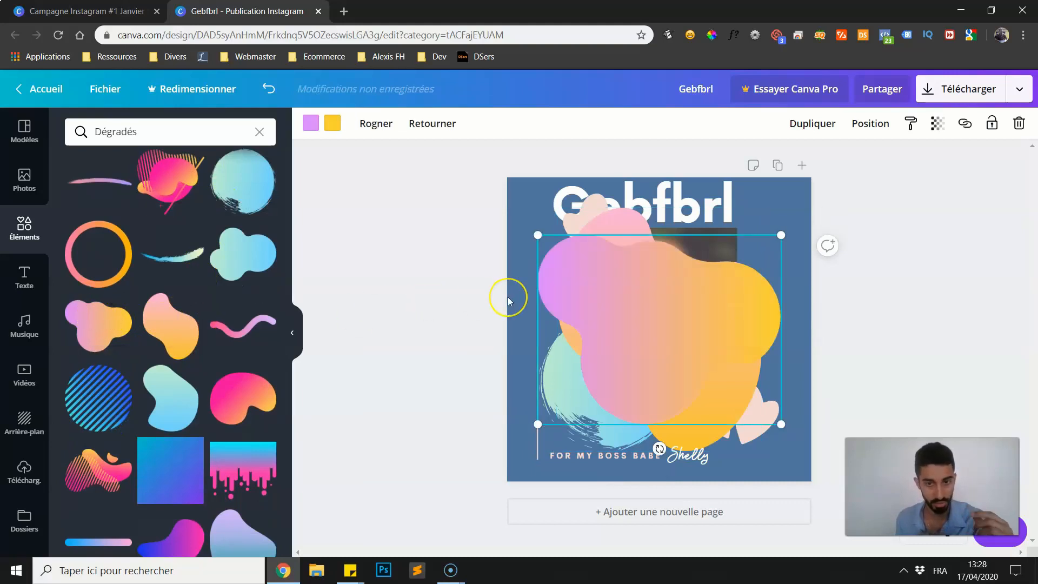
key("Delete")
Rotate the pink-to-orange blob, shrink it and place it over the middle of the portrait
left_click(606, 260)
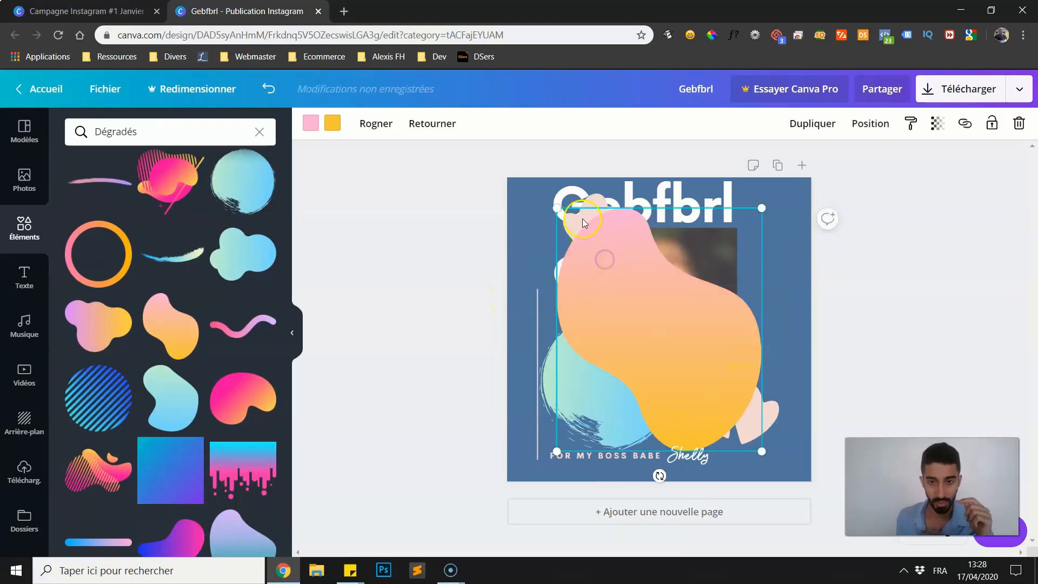
left_click_drag(656, 474, 760, 413)
left_click_drag(799, 328, 679, 297)
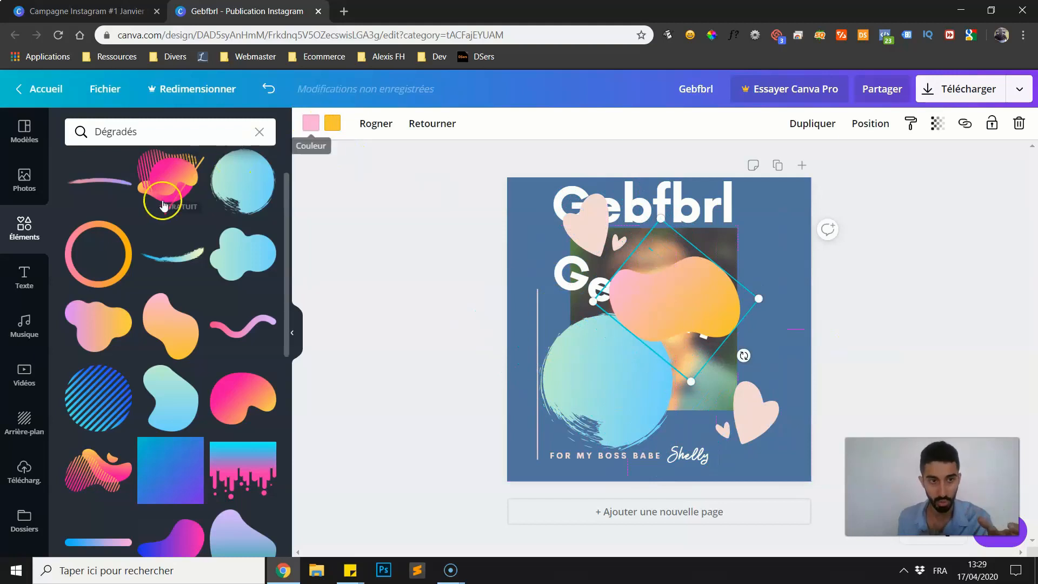
Add a title text to the page, shrink it to size 38.3 and place it over the pink-to-orange blob
left_click(25, 277)
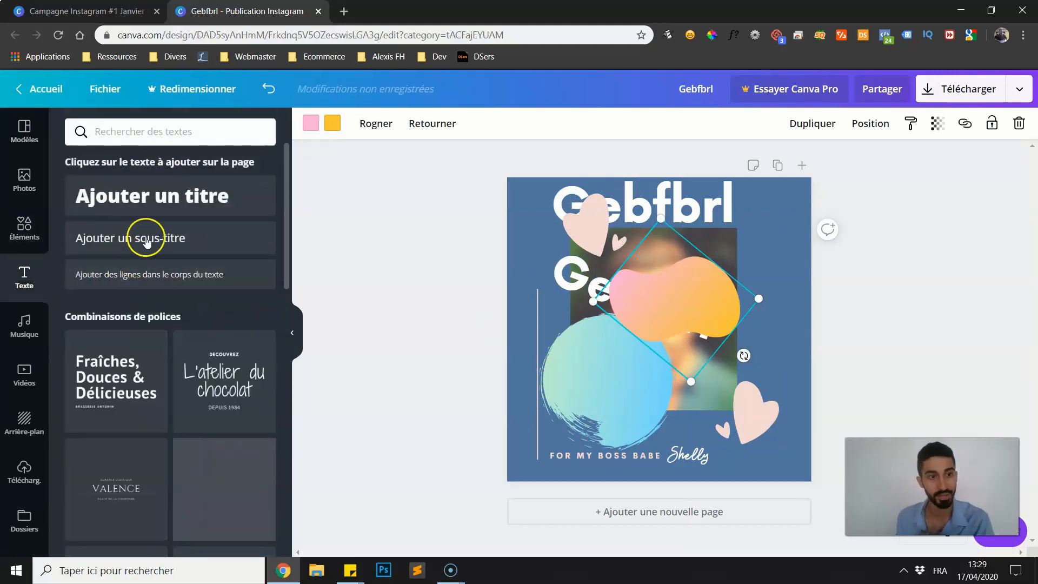
left_click_drag(150, 200, 702, 275)
left_click_drag(783, 266, 670, 285)
double_click(663, 295)
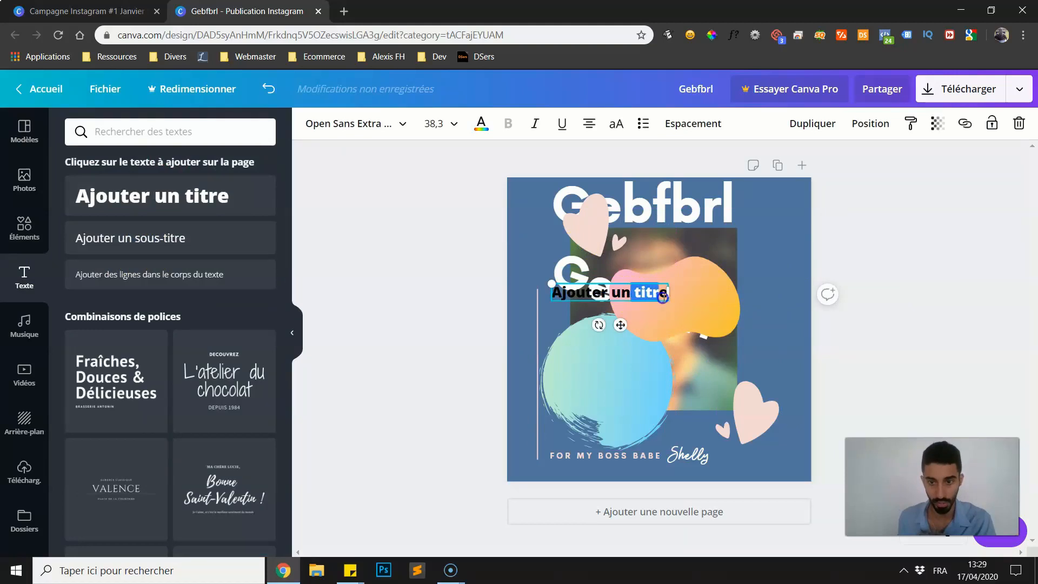
left_click(611, 311)
left_click(603, 295)
left_click_drag(574, 294, 639, 303)
Colour the whole title text on the pink-to-orange blob white
double_click(636, 302)
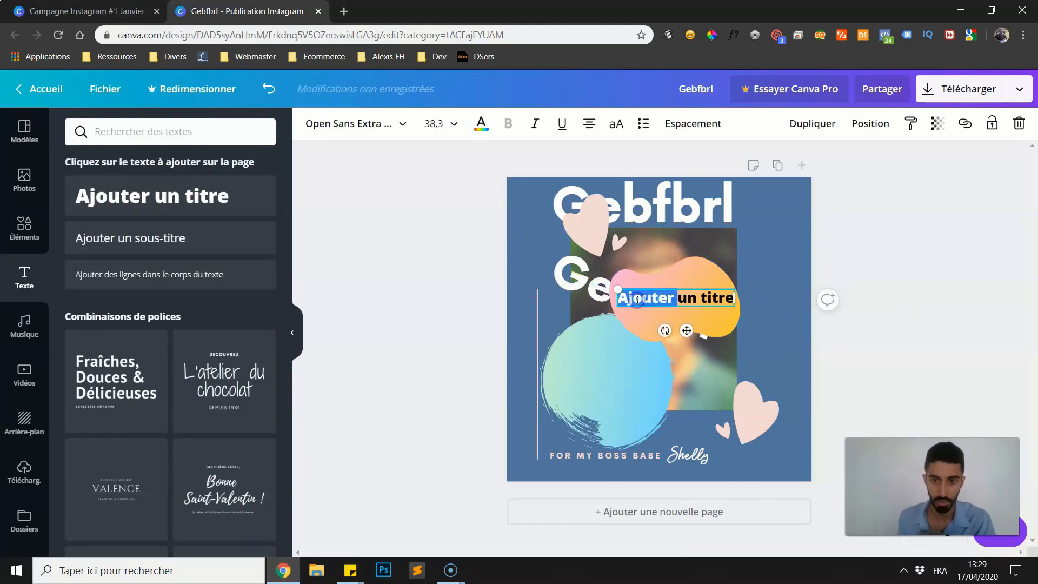
key("ctrl+a")
left_click(479, 124)
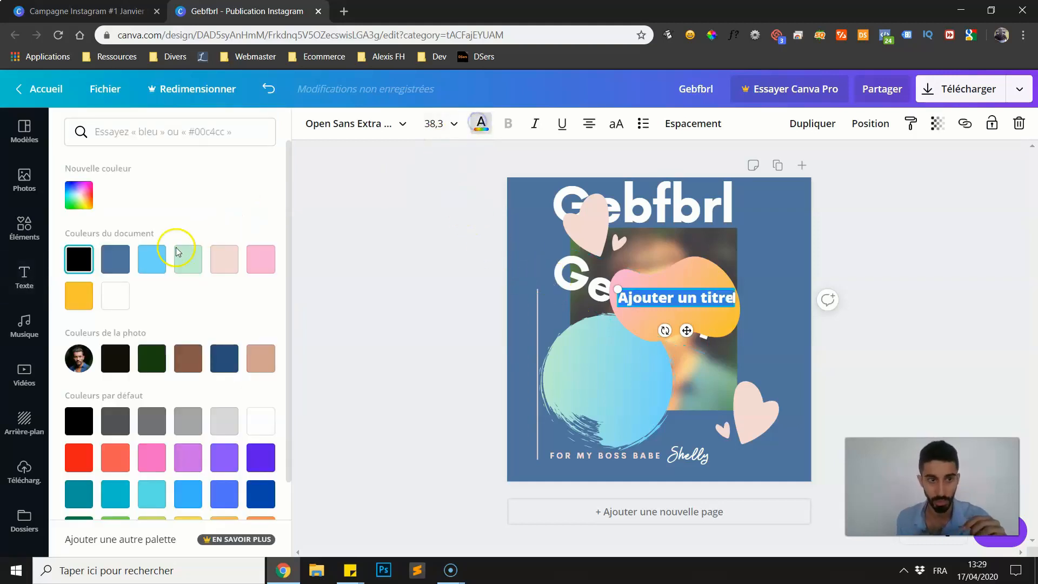
left_click(116, 295)
left_click(675, 305)
left_click(674, 306)
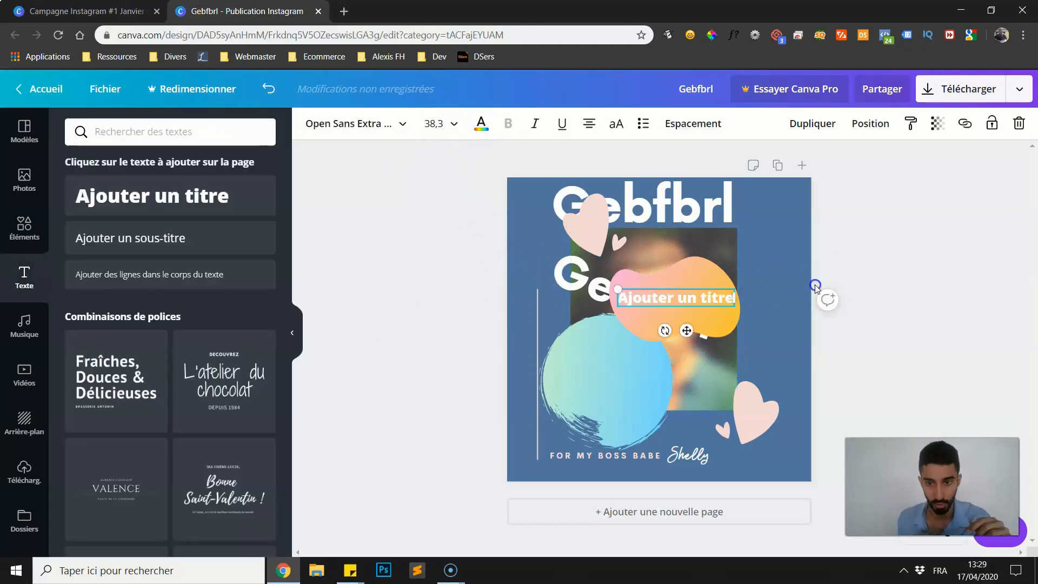
left_click(815, 285)
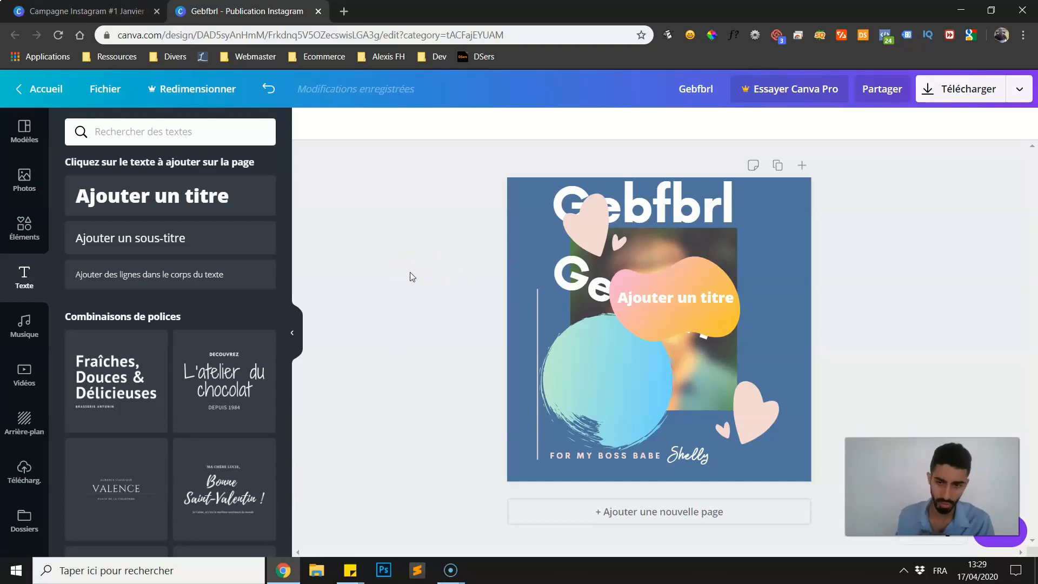
Collapse the side panel, preview the design in full screen, and return to the editor with the templates open
left_click(20, 330)
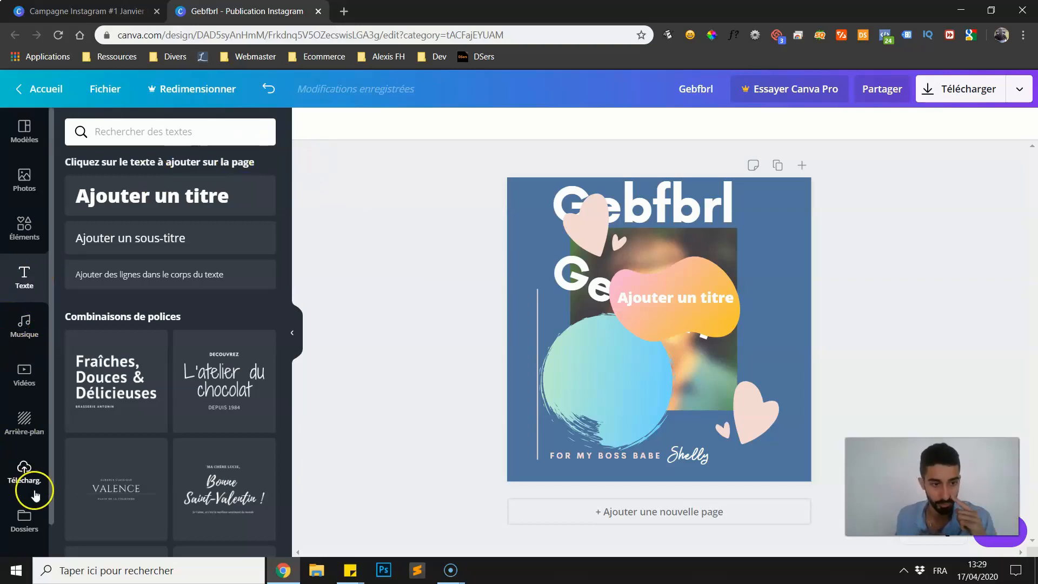
left_click(22, 459)
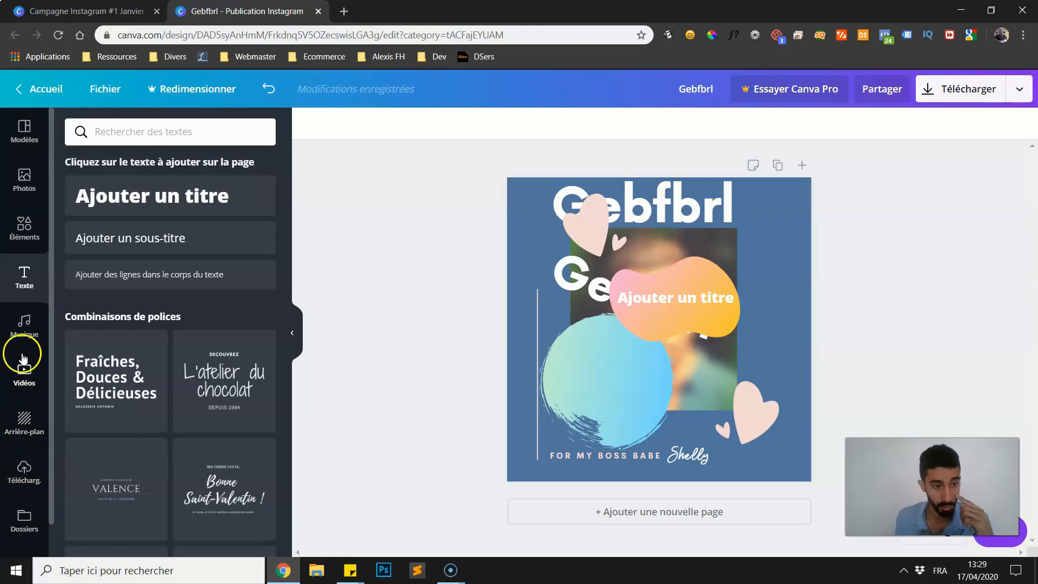
left_click(299, 333)
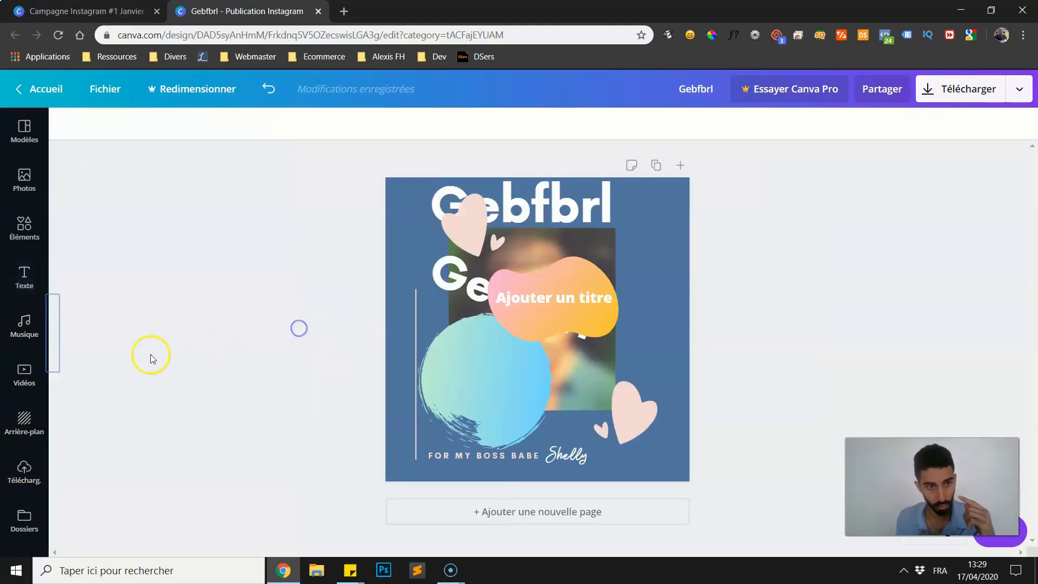
left_click(955, 536)
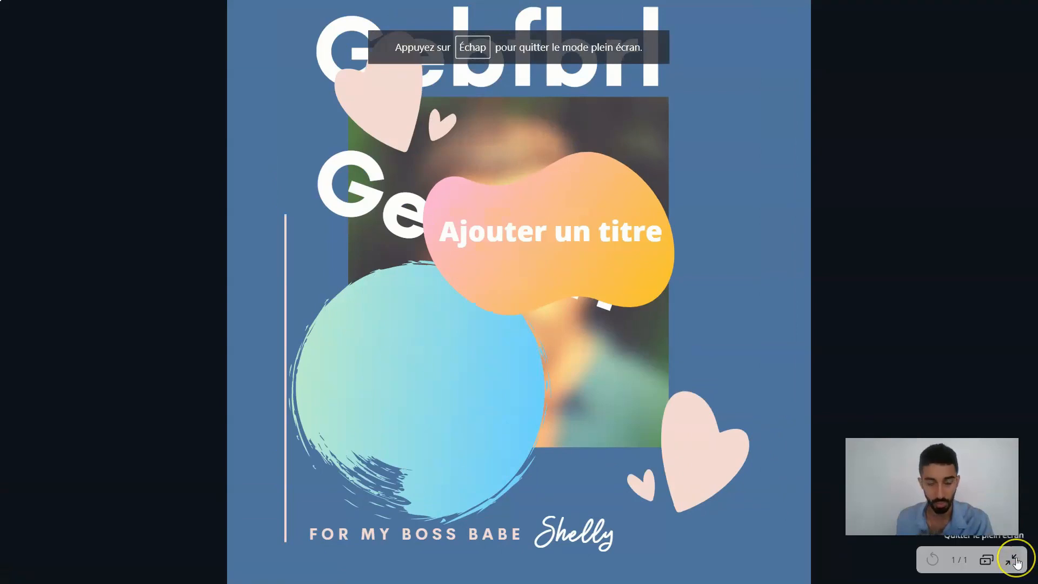
left_click(1017, 561)
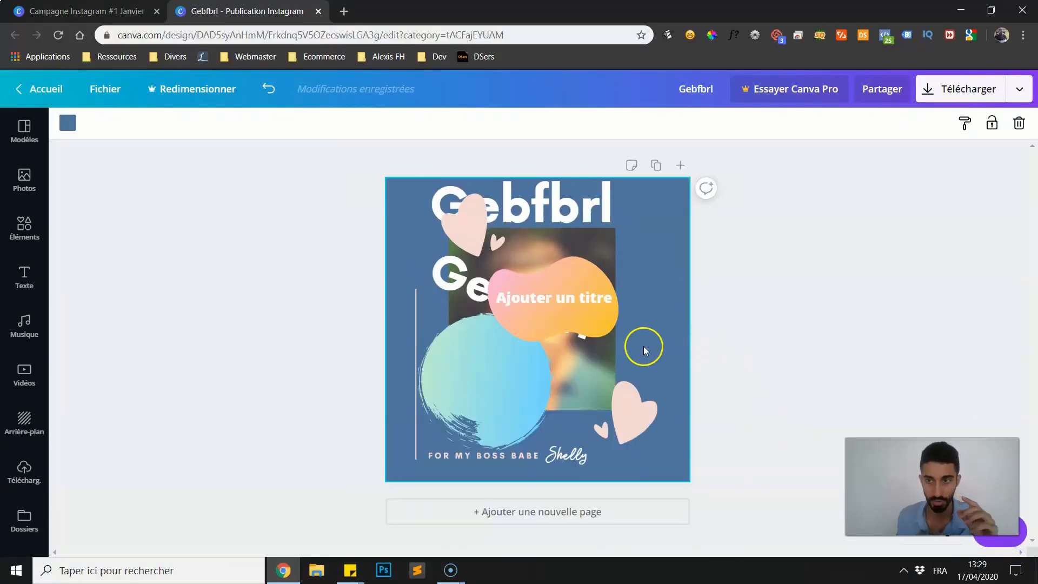
left_click(24, 129)
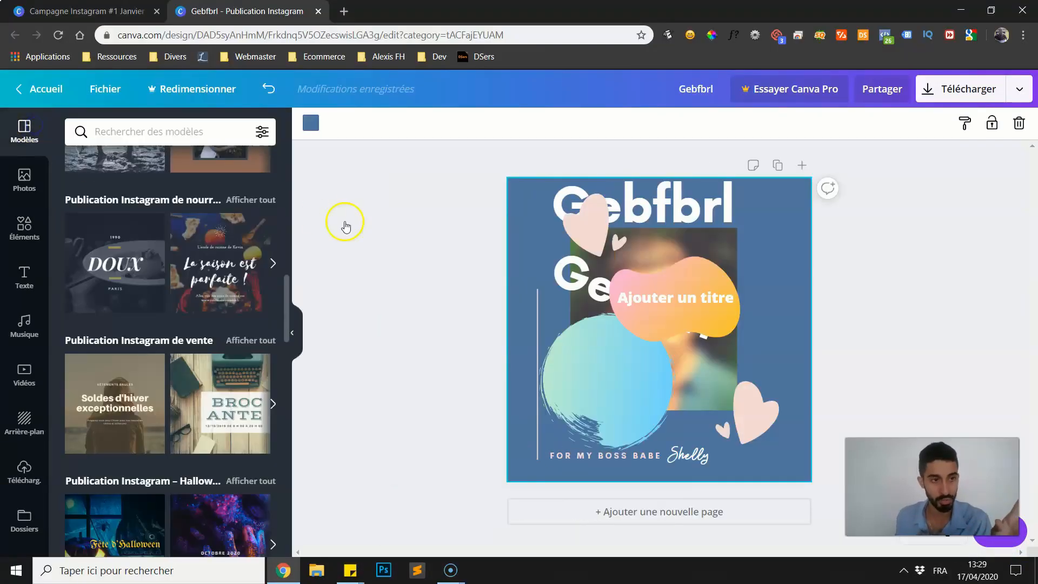